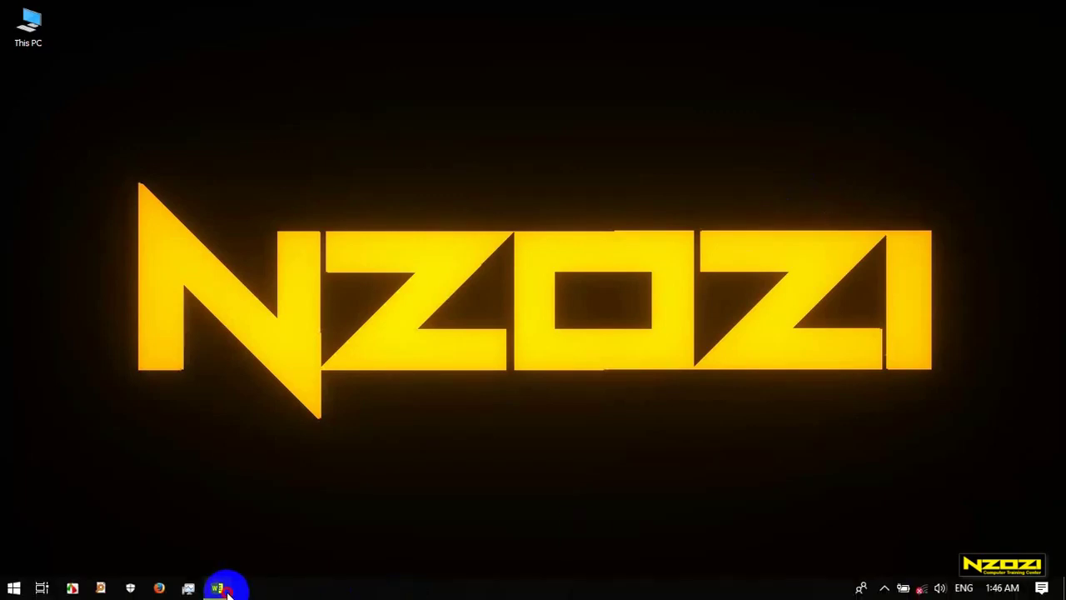
Bring up the Word document outlining the Insert tab's header, text and symbol topics.
mouse_move(218, 588)
click(183, 506)
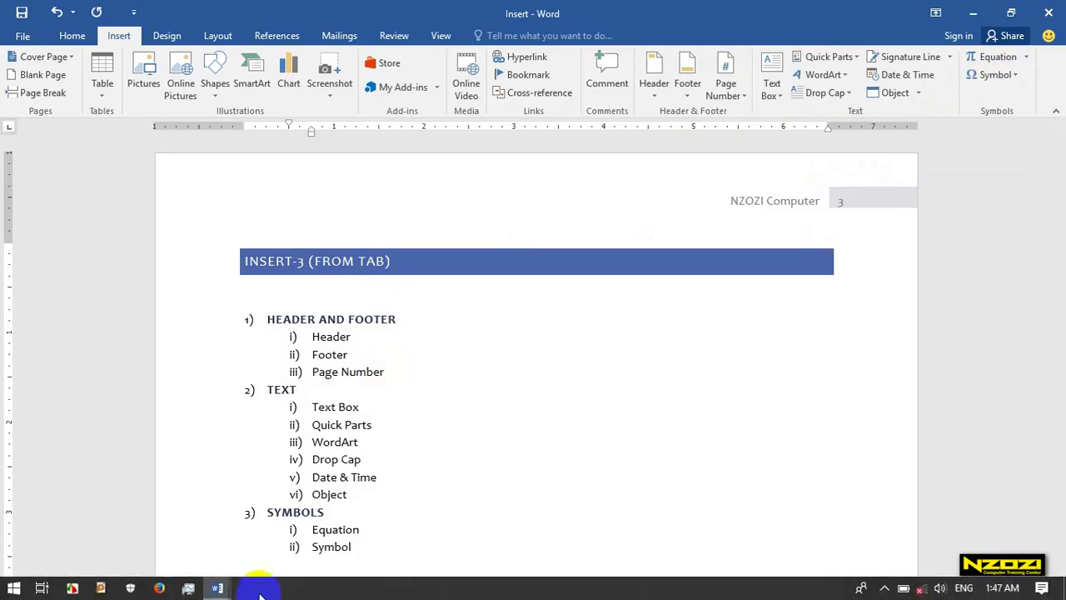
Switch to blank Document2 and browse the built-in header designs from Blank to Sideline.
click(221, 588)
click(259, 546)
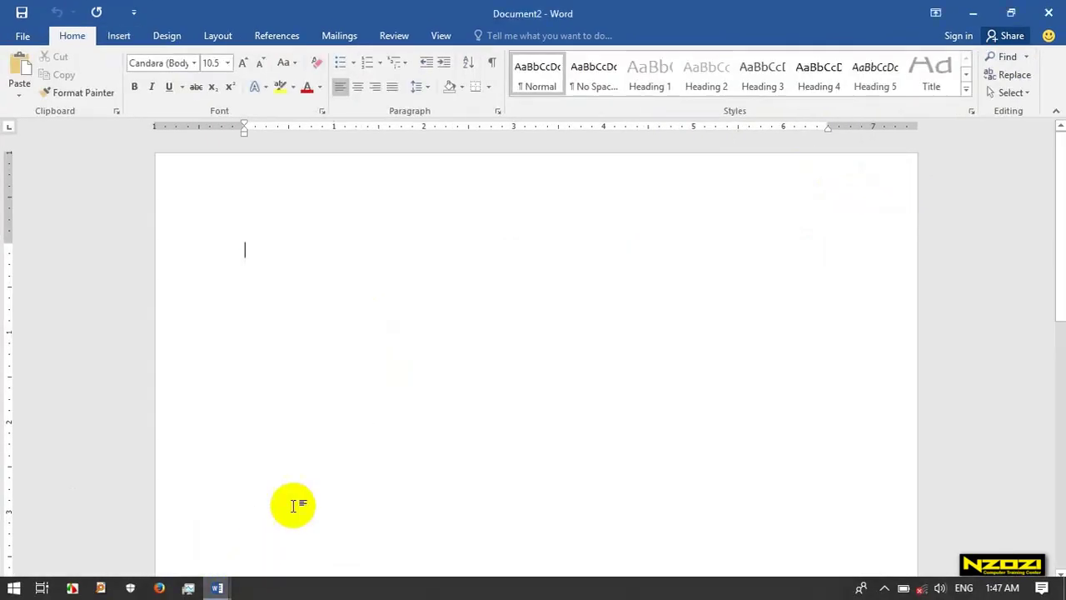
click(125, 39)
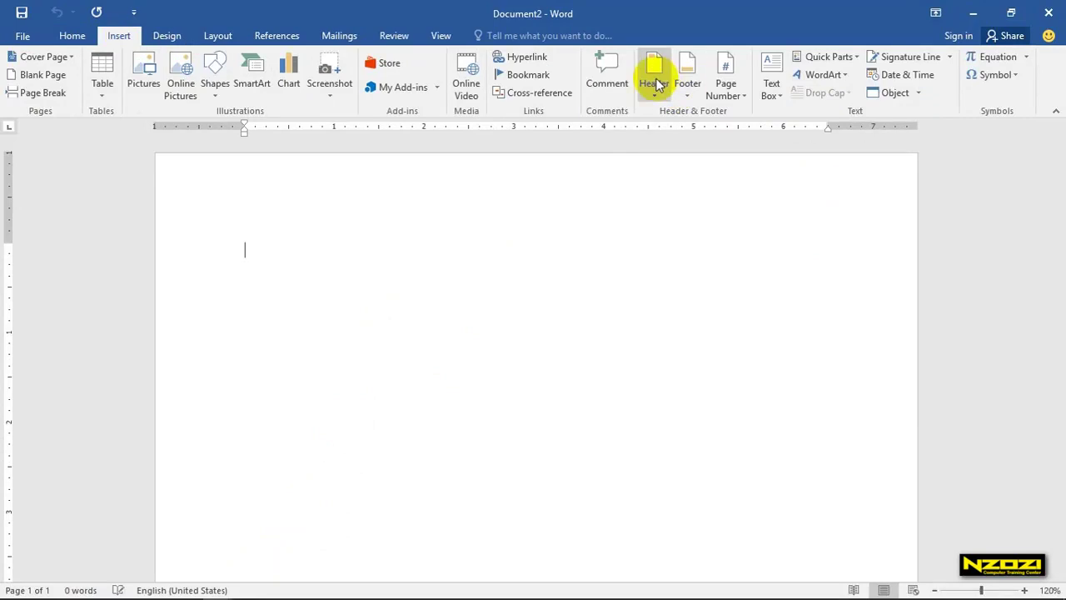
click(653, 76)
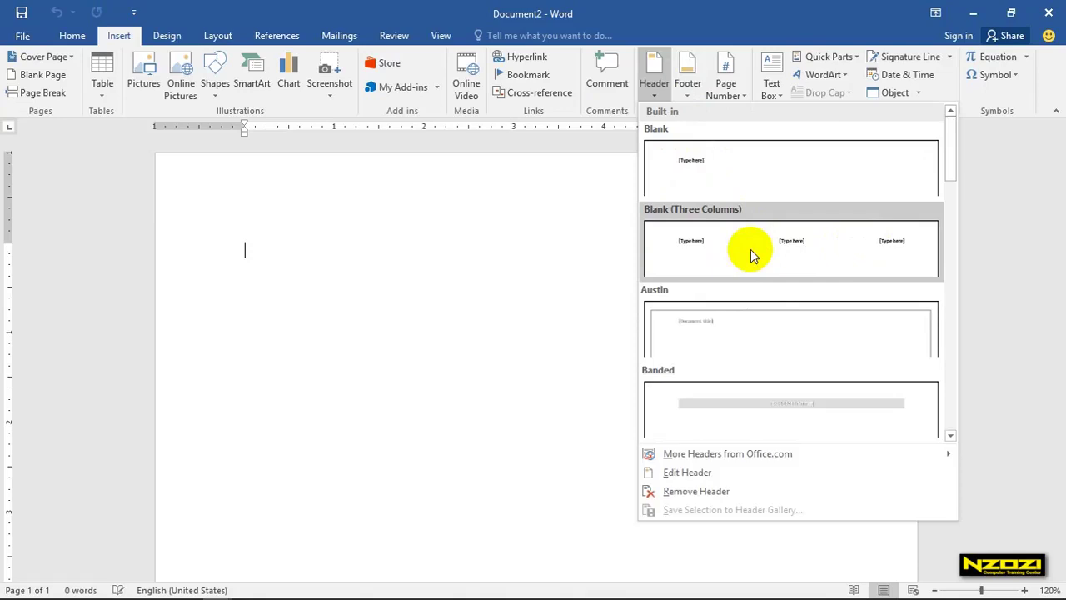
scroll(746, 249, down, 6)
scroll(746, 249, down, 3)
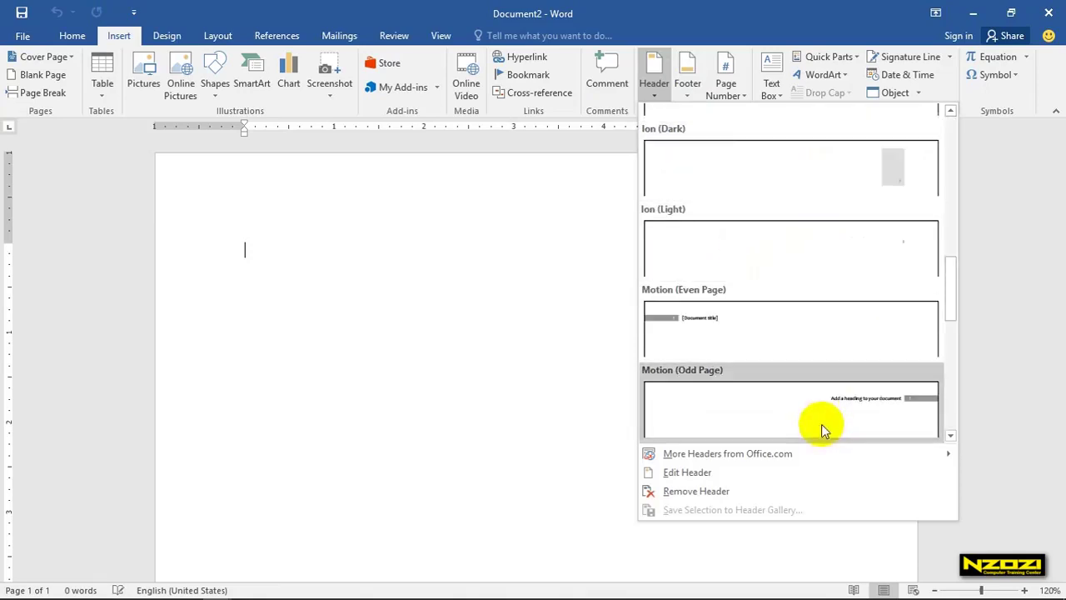
scroll(821, 424, down, 3)
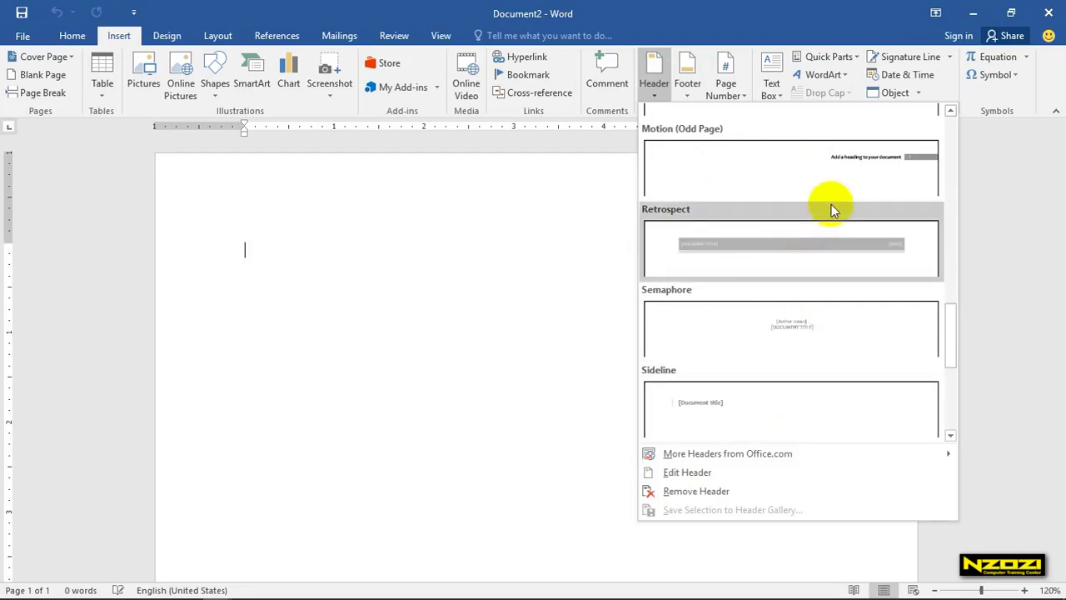
Insert the Motion (Odd Page) header and change its heading to 'NZOZI Tutorials'.
click(814, 182)
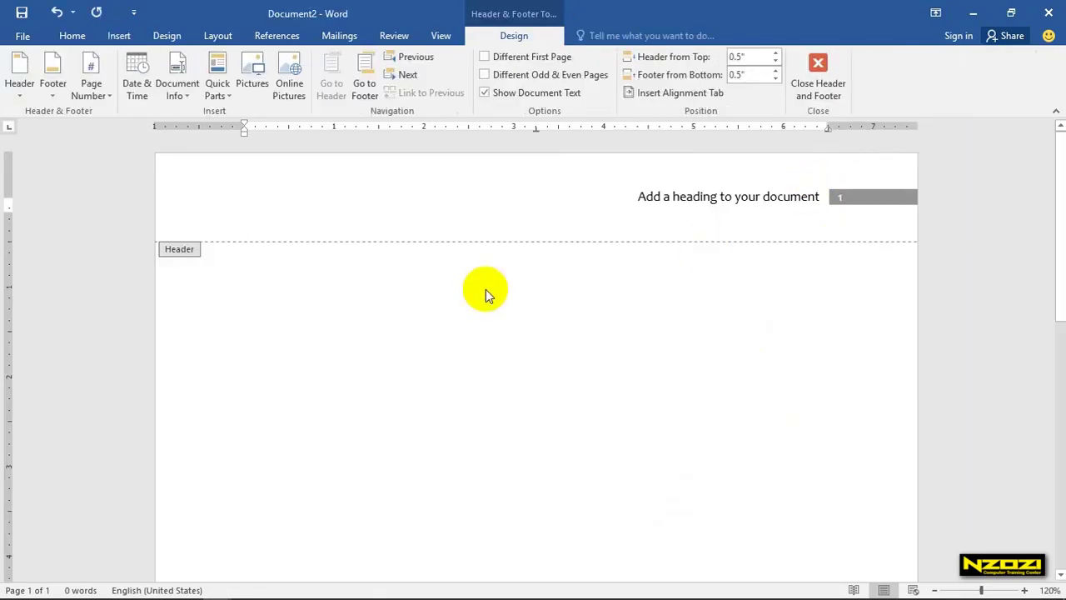
drag(648, 194, 820, 188)
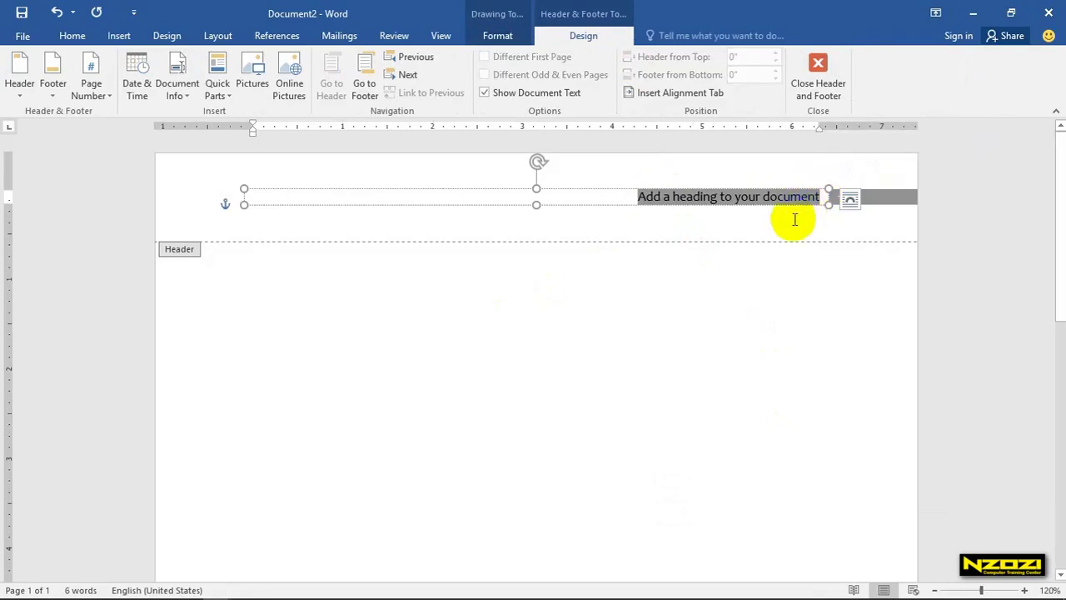
text(NZOZI Tuto)
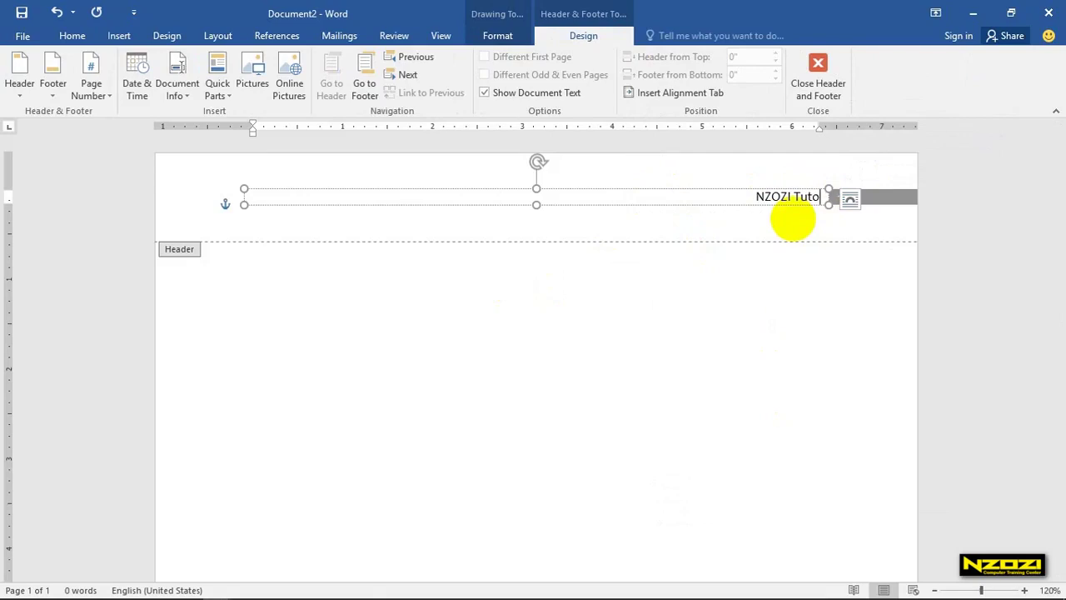
text(rials)
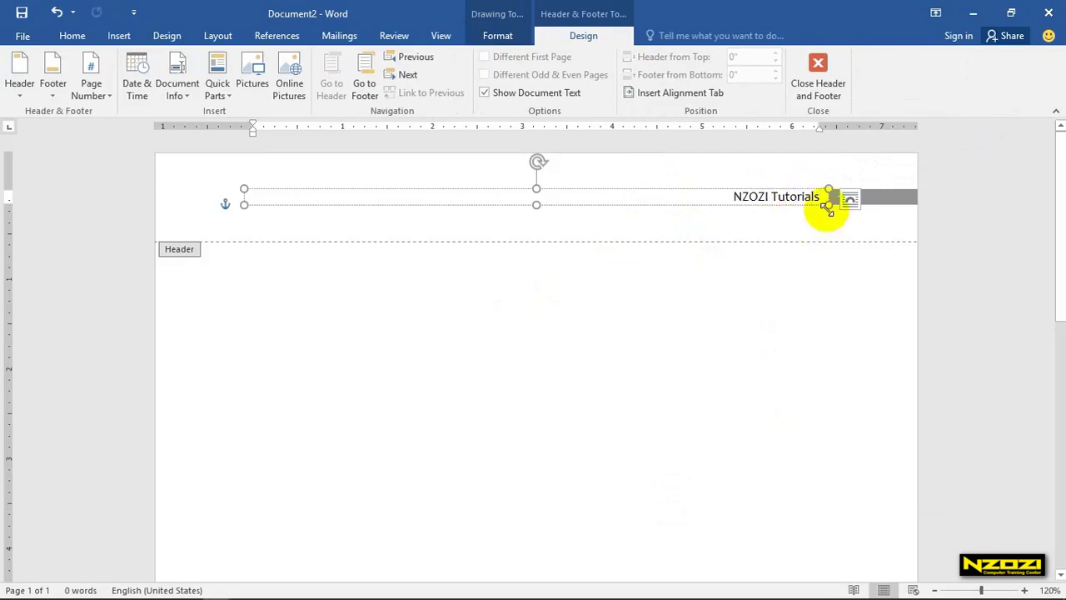
click(869, 176)
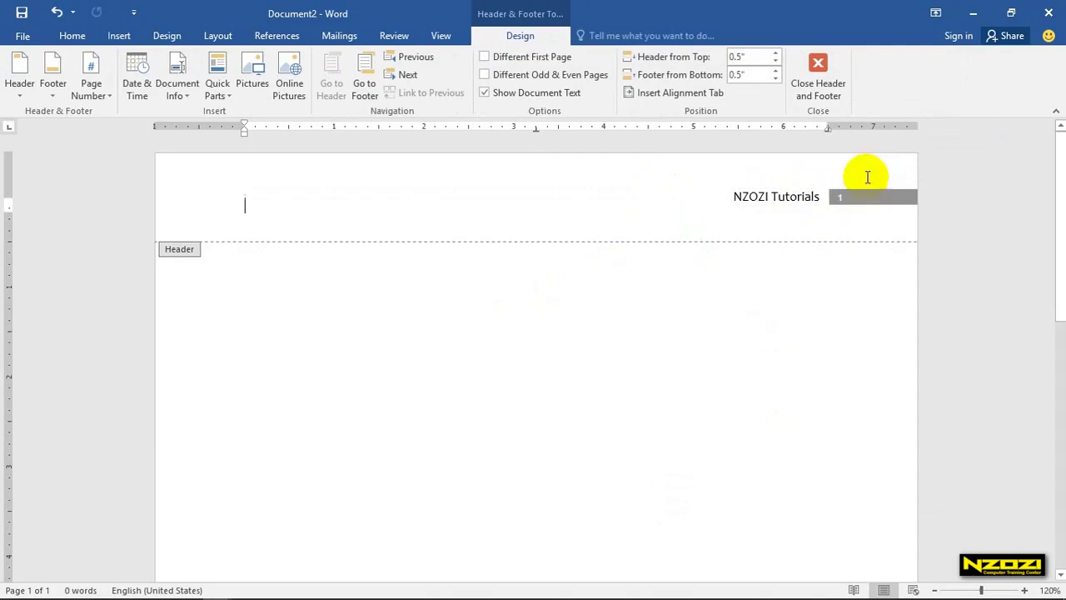
click(817, 74)
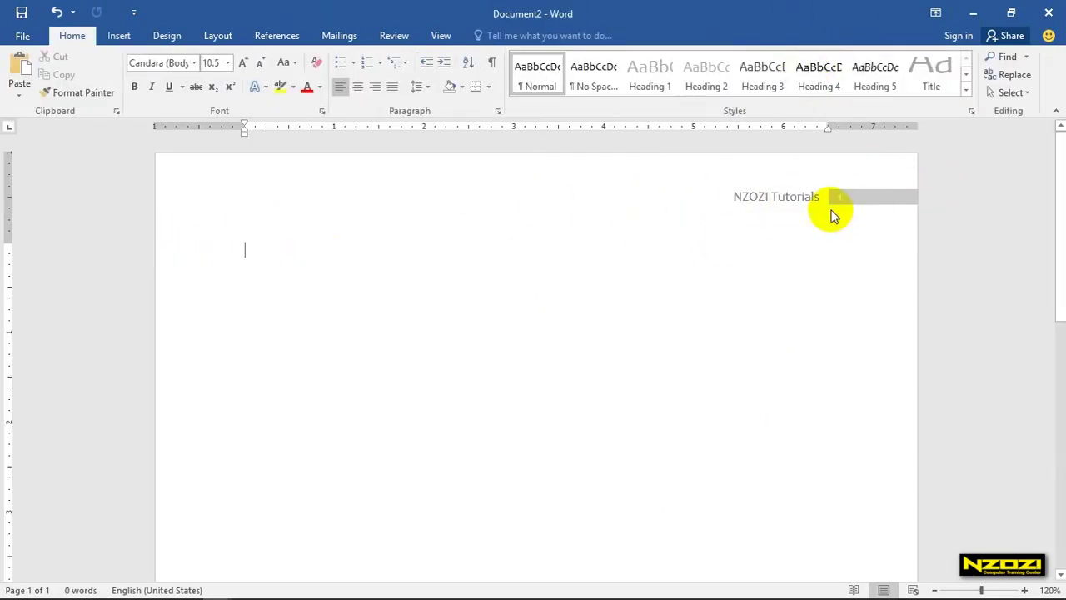
click(137, 46)
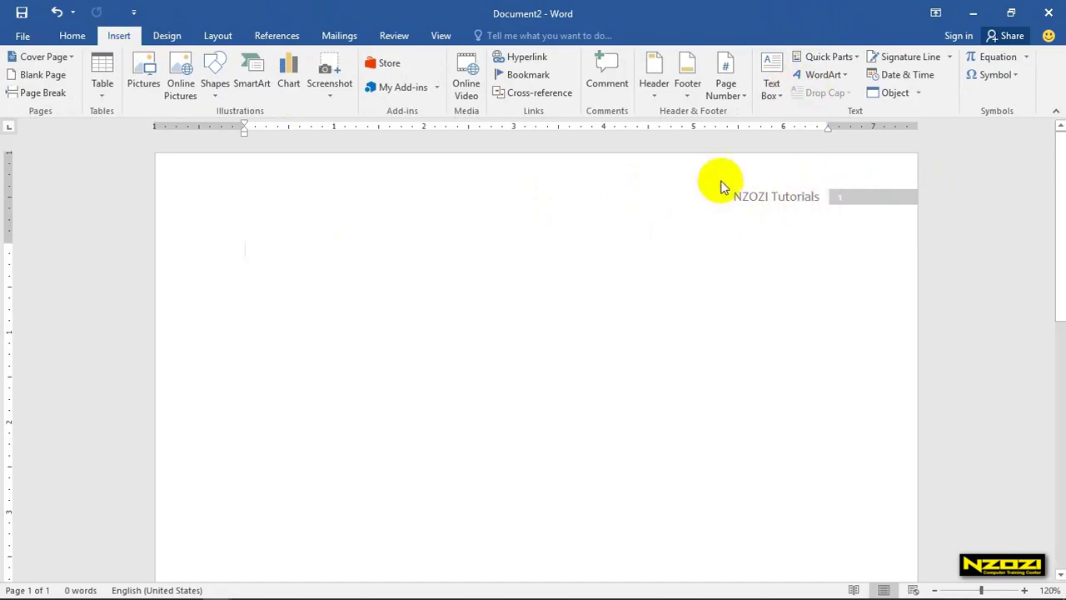
Browse the footer design gallery, scrolling through the available footers.
click(689, 88)
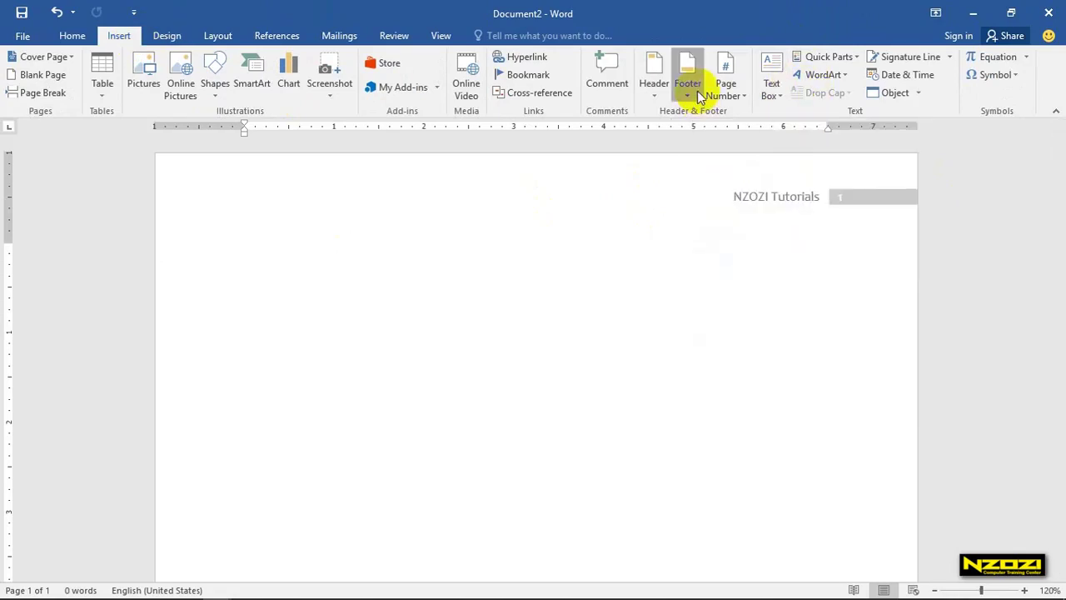
click(692, 77)
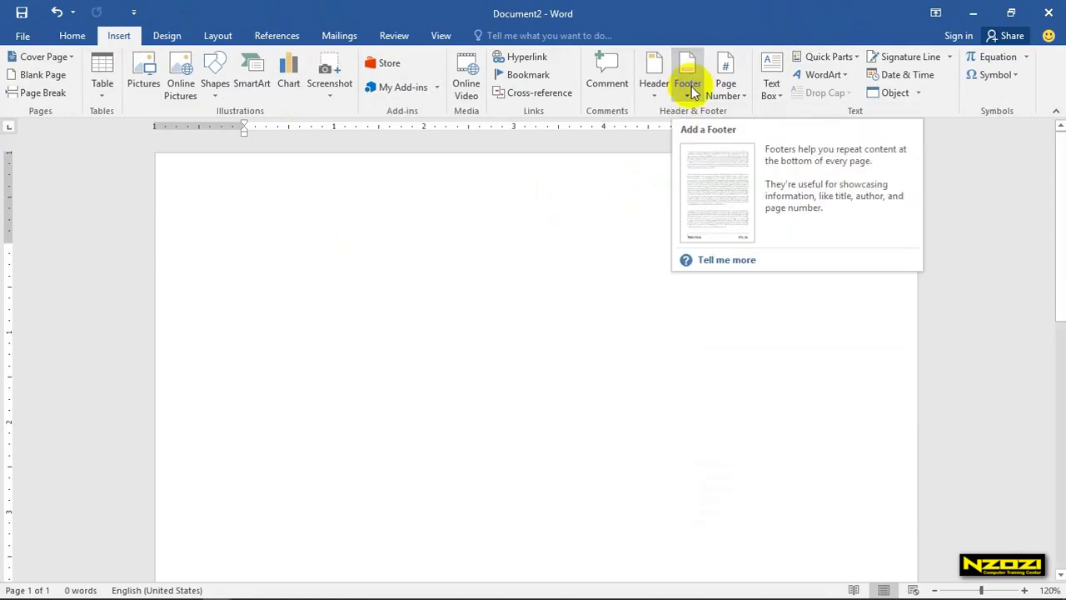
click(691, 96)
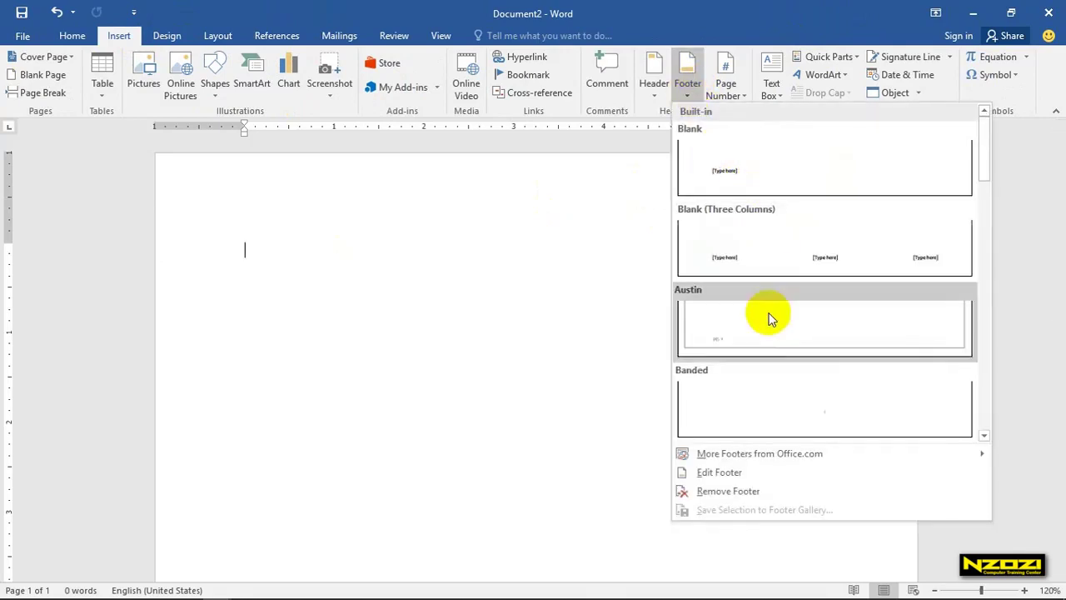
scroll(799, 358, down, 5)
scroll(824, 362, down, 3)
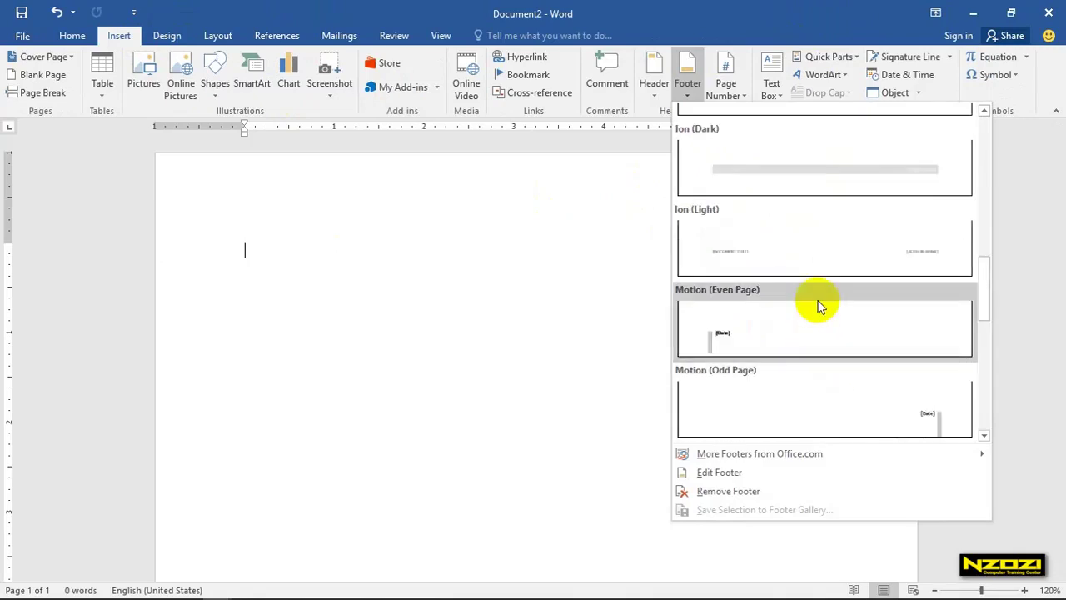
scroll(833, 297, up, 3)
click(685, 84)
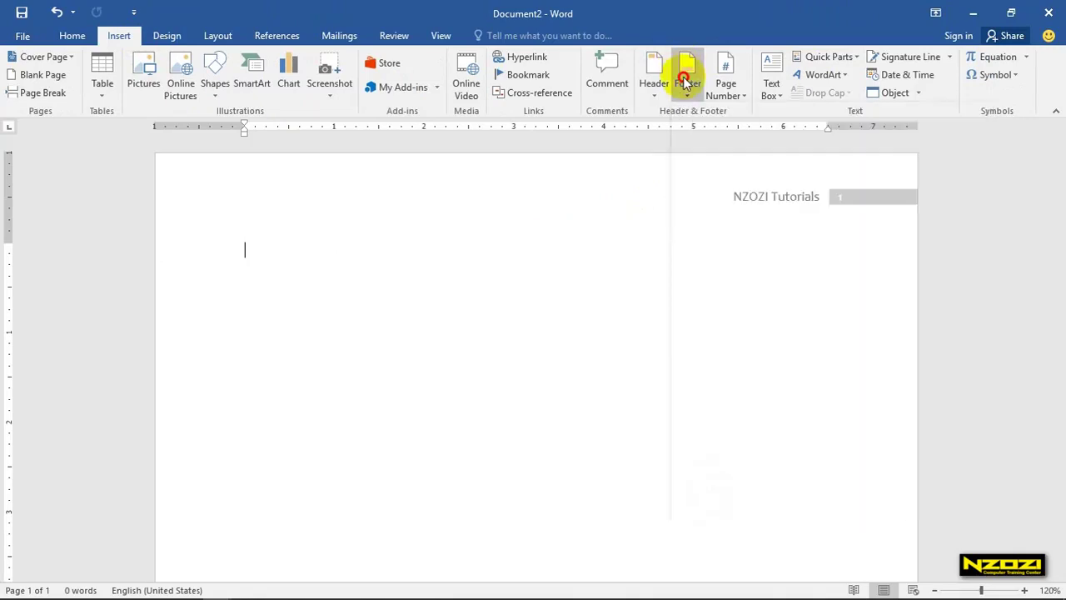
Insert the Blank footer design with its [Type here] placeholder.
click(684, 96)
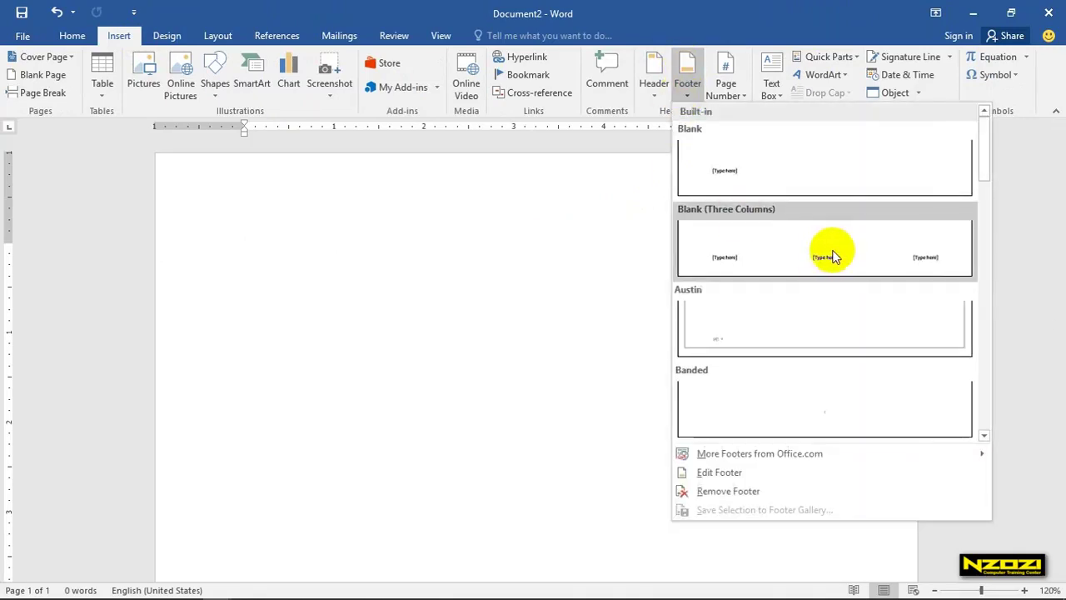
scroll(833, 258, down, 8)
scroll(825, 265, down, 7)
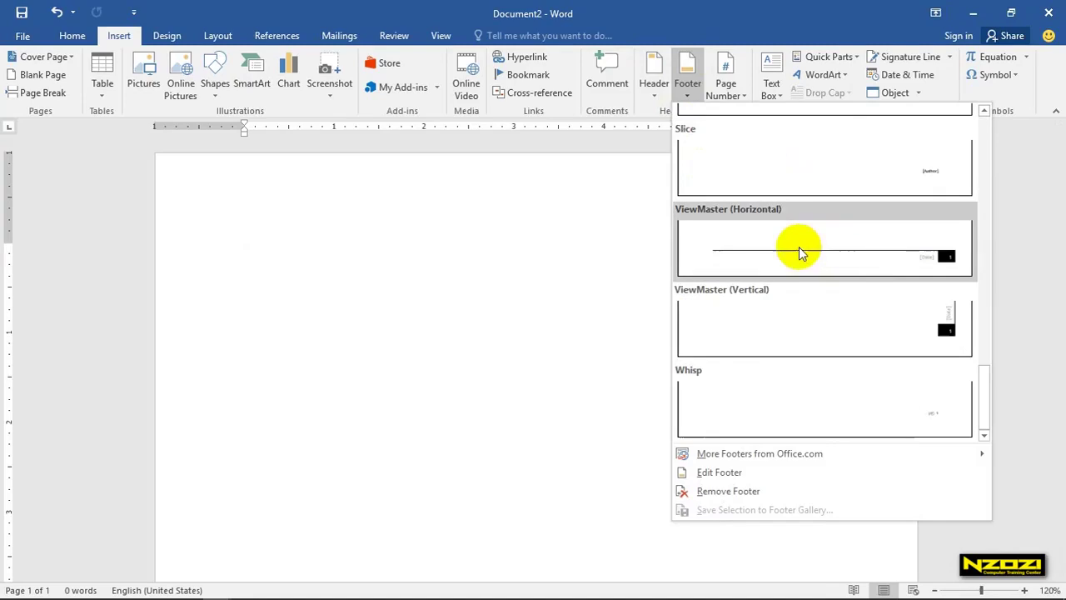
scroll(816, 317, up, 3)
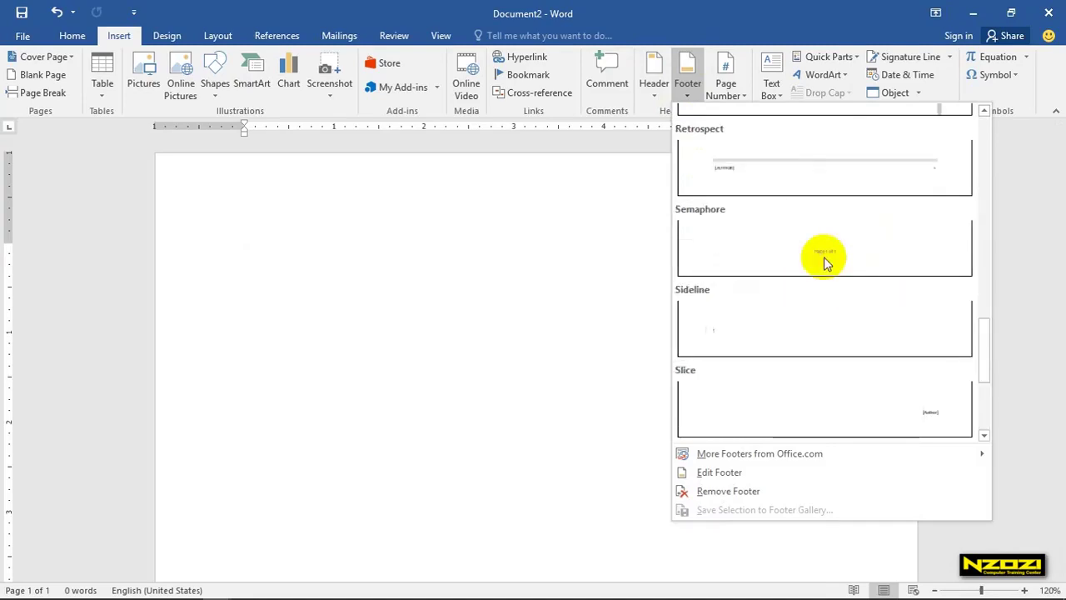
scroll(821, 257, up, 5)
scroll(874, 208, up, 5)
scroll(870, 212, up, 2)
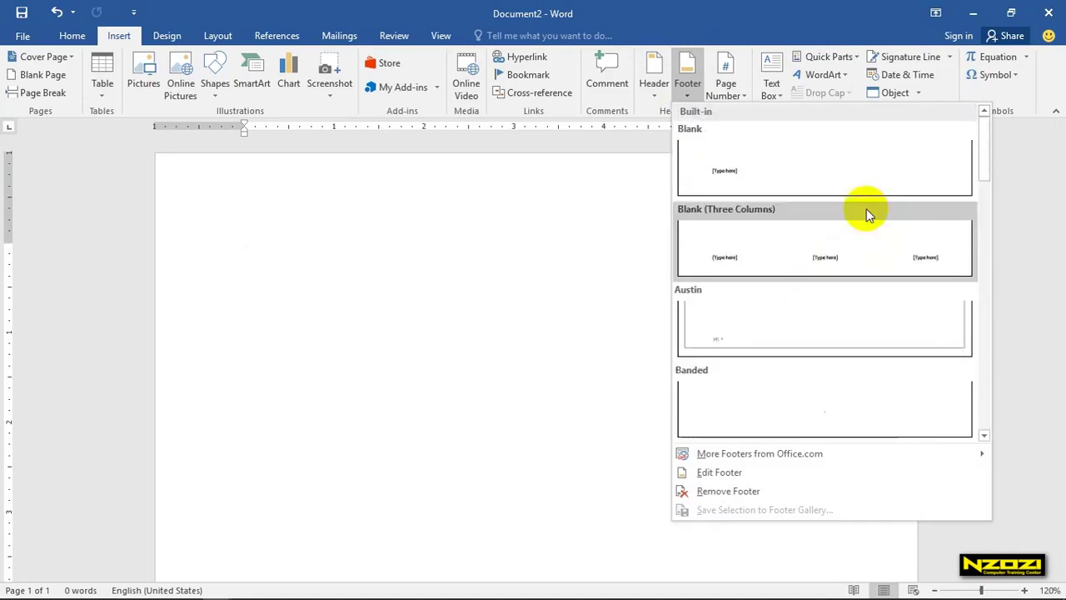
click(750, 183)
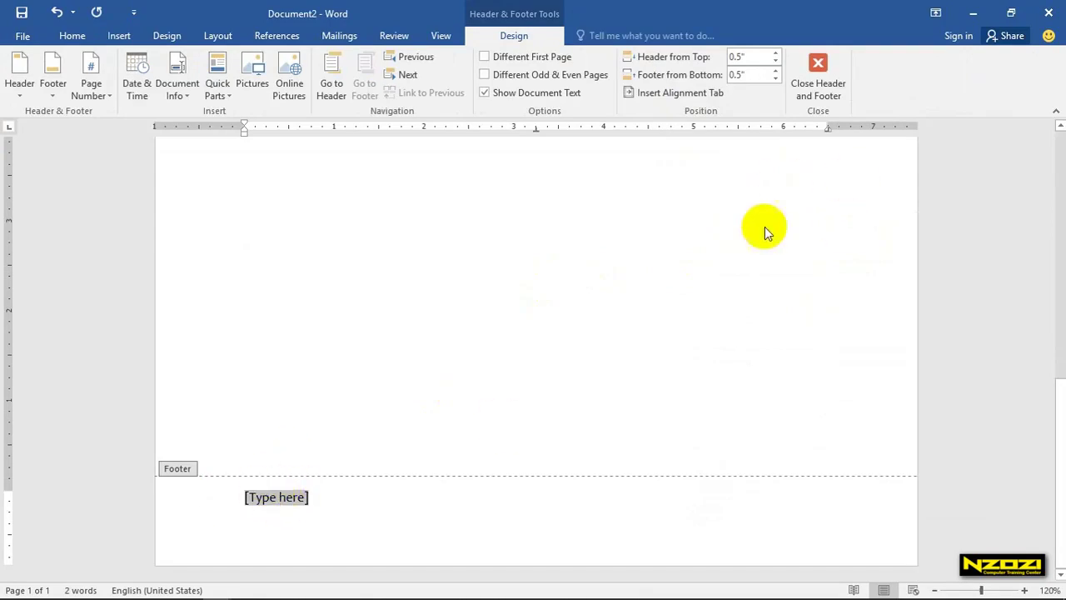
Replace the footer placeholder with 'Something' and return to the page body.
scroll(751, 255, up, 1)
scroll(744, 267, up, 2)
scroll(728, 274, down, 1)
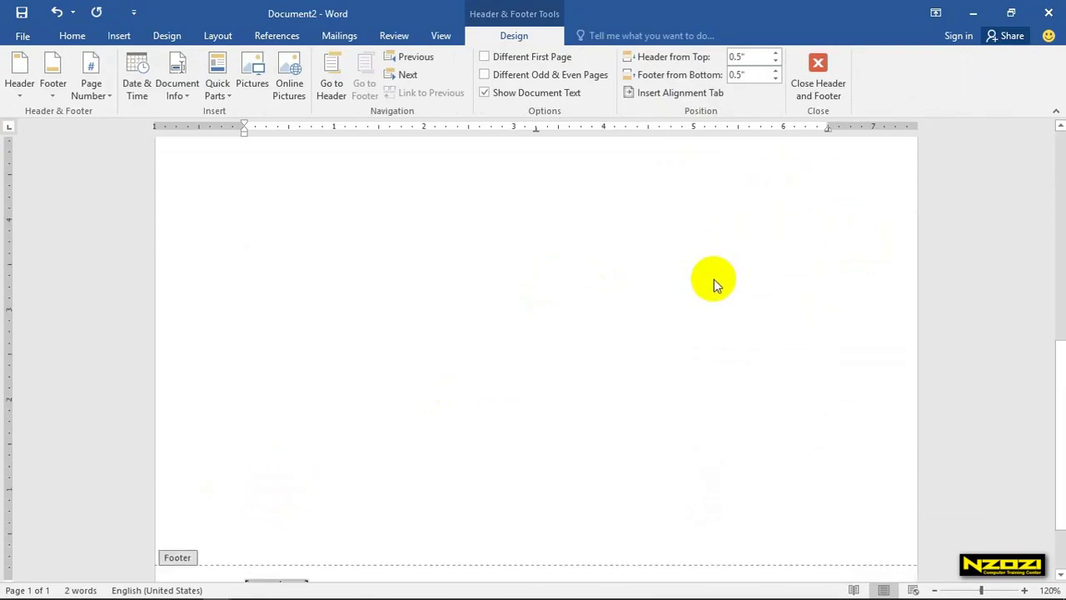
scroll(714, 279, down, 1)
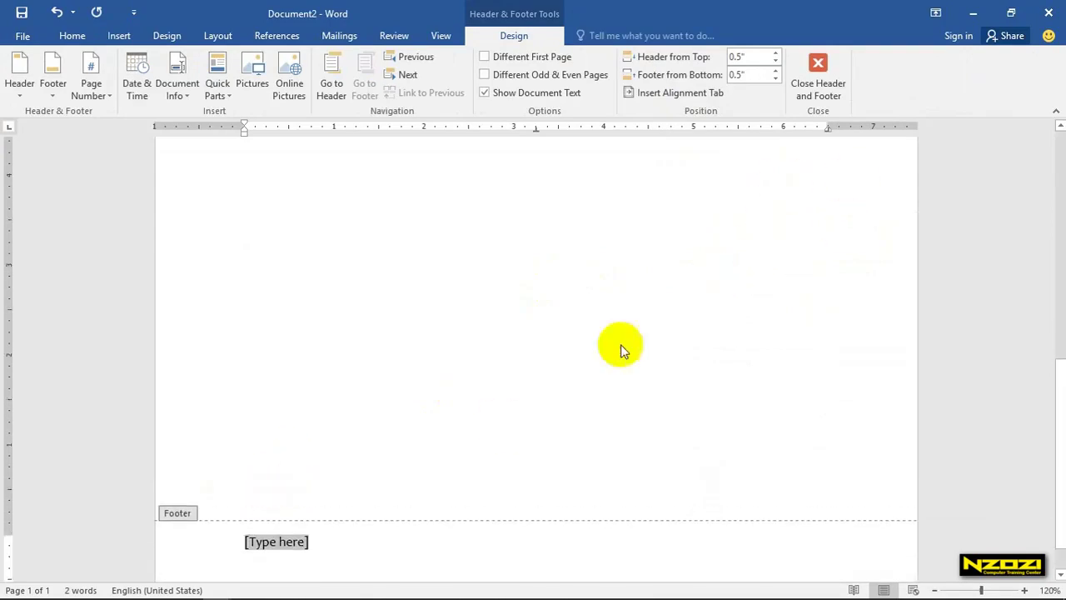
click(304, 542)
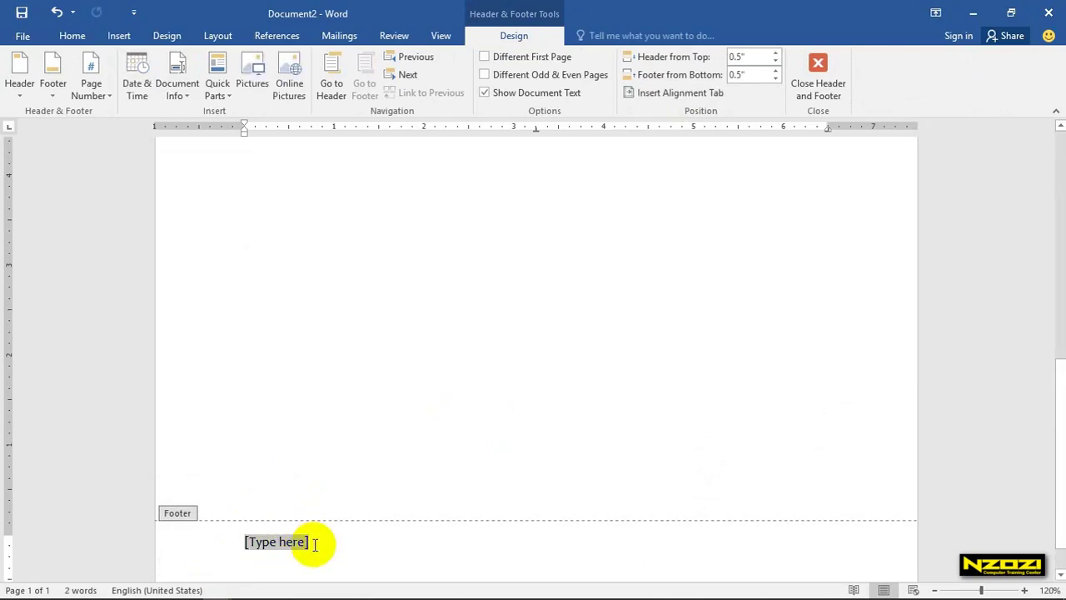
text(SO)
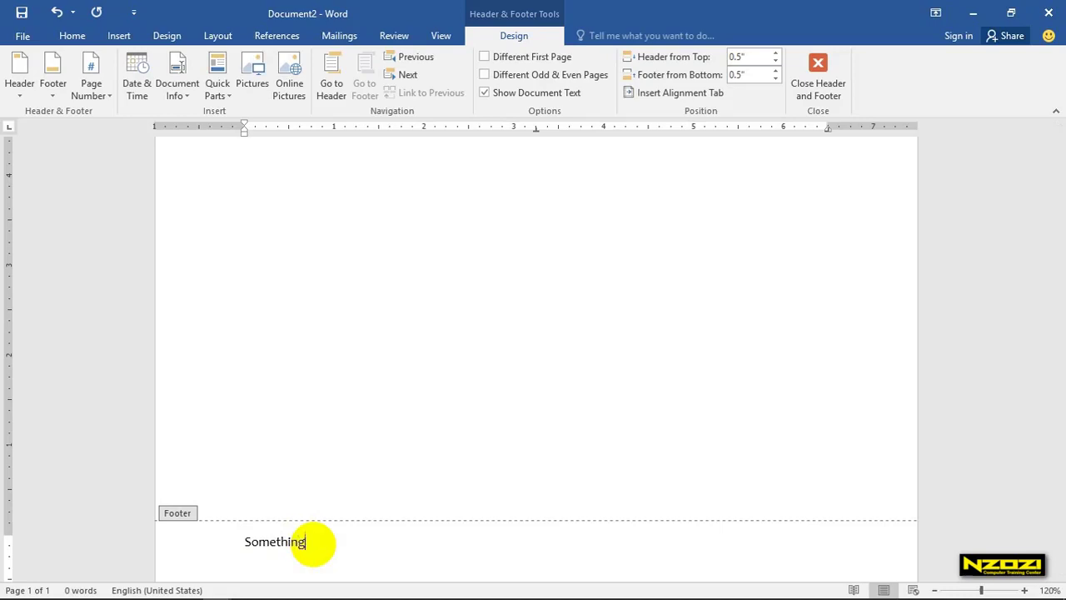
click(818, 83)
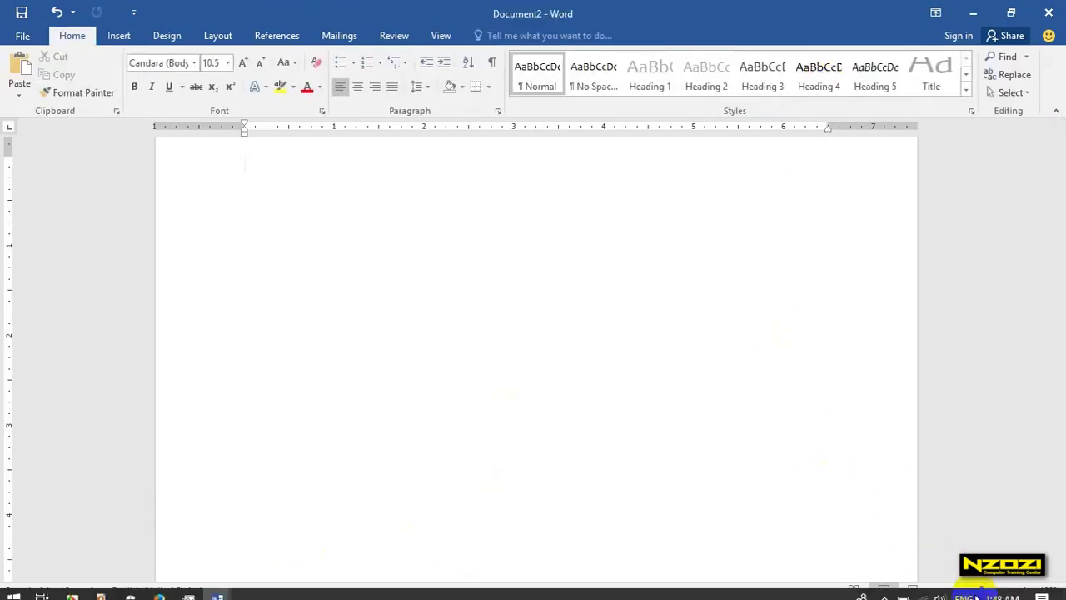
drag(979, 591, 958, 591)
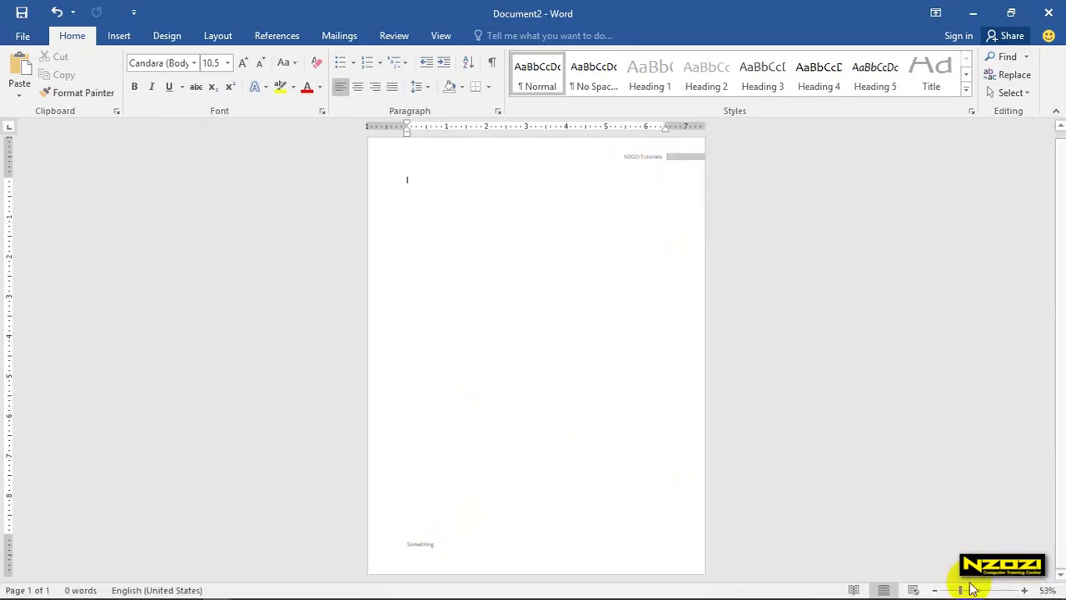
drag(962, 591, 984, 590)
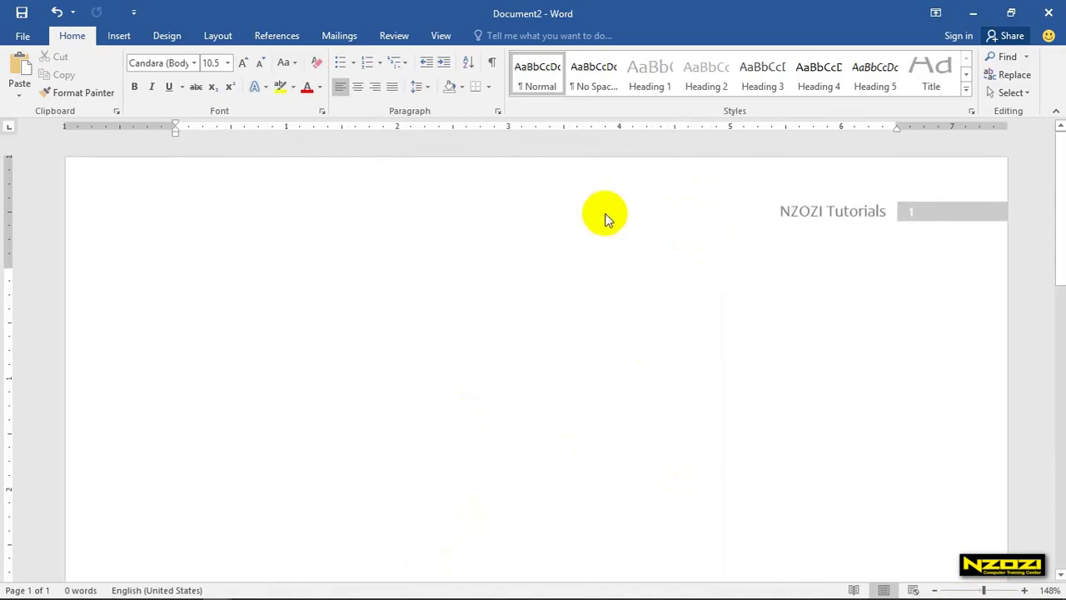
Add an Accent Bar page number reading '1 | Page' at the top of the page.
click(124, 36)
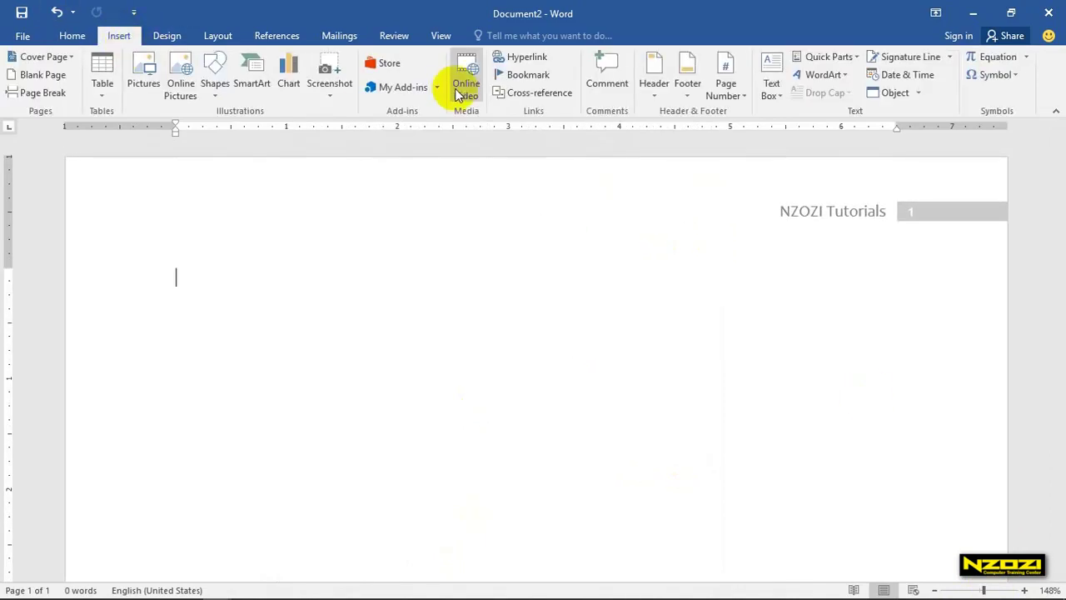
click(746, 94)
mouse_move(754, 112)
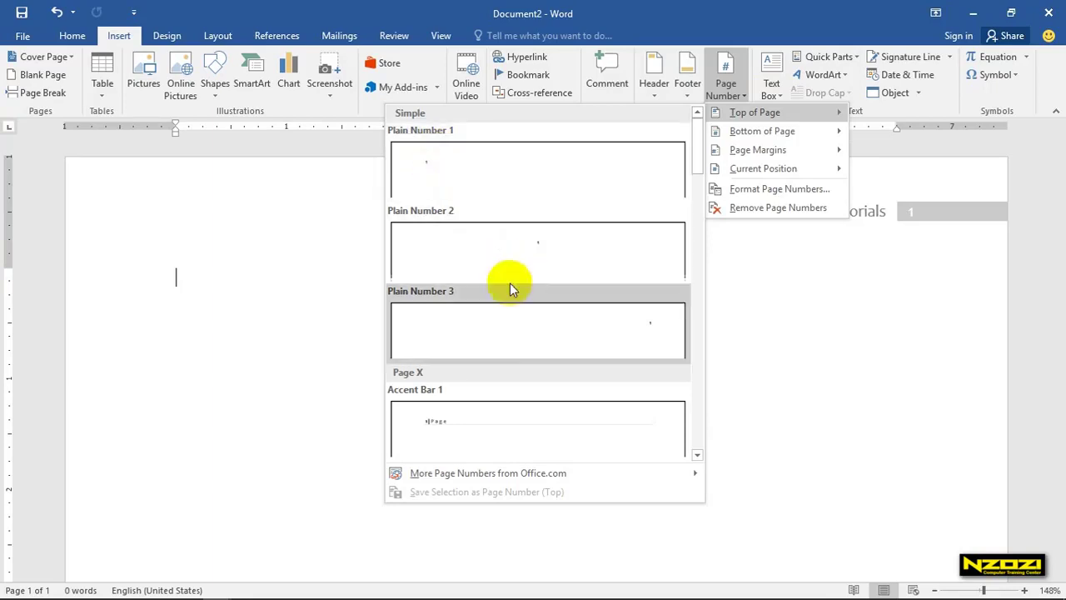
click(468, 433)
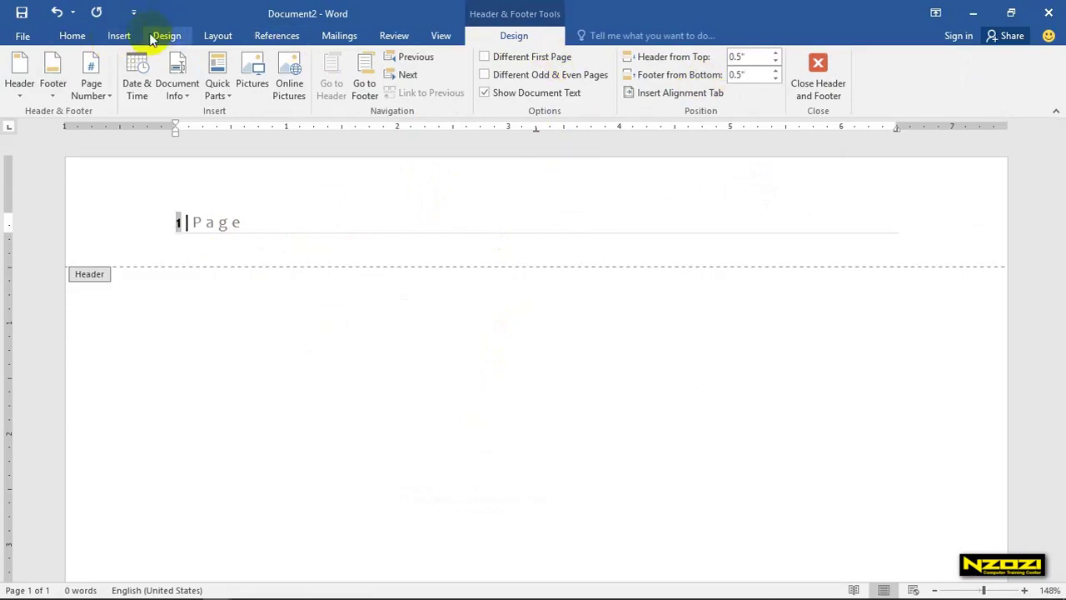
click(825, 79)
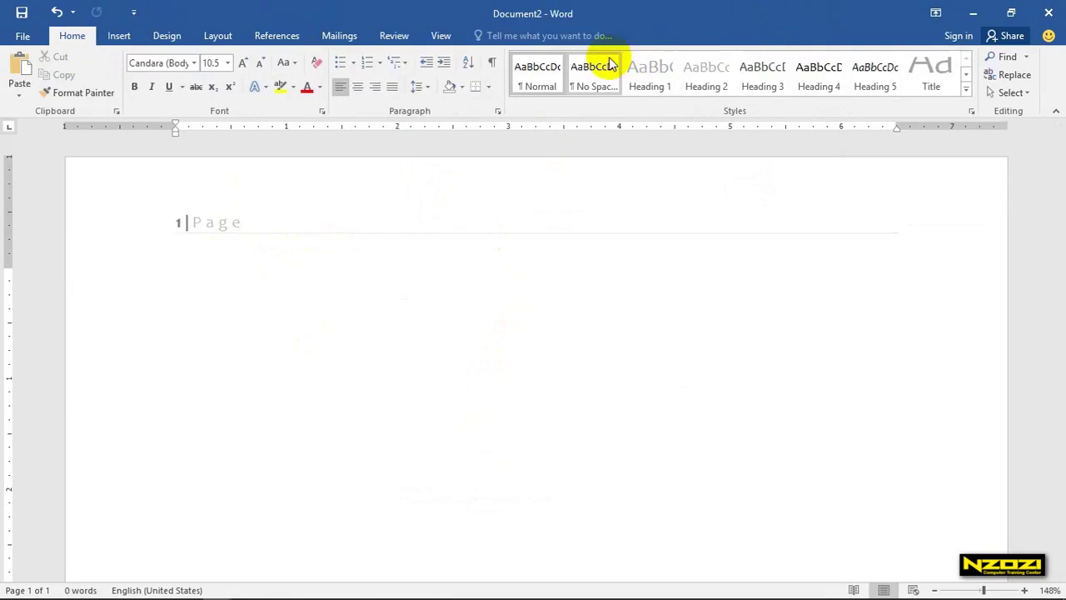
click(165, 40)
click(117, 36)
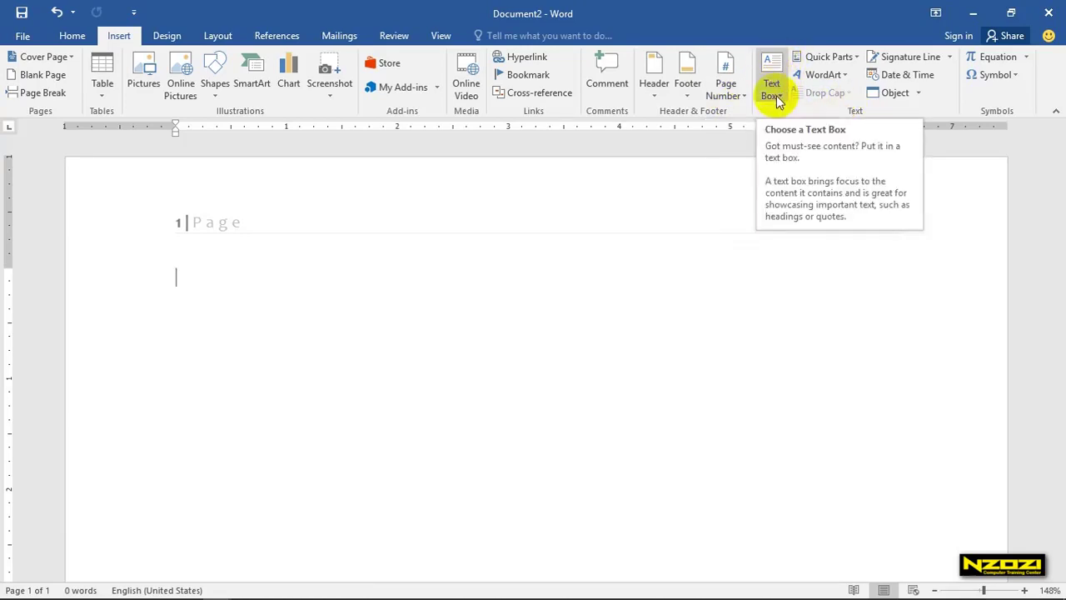
click(777, 99)
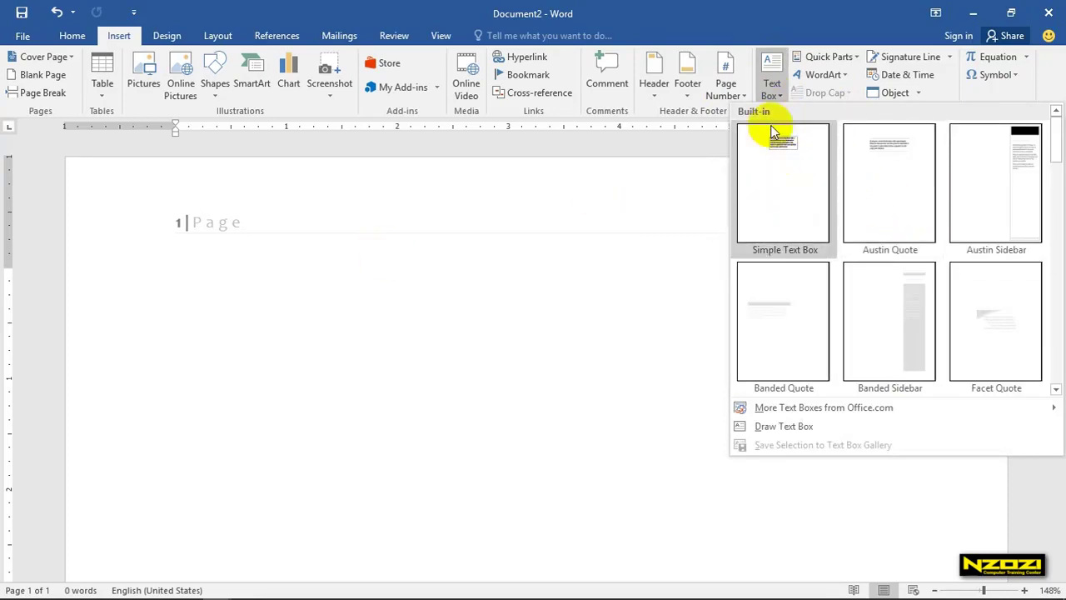
click(776, 89)
click(333, 251)
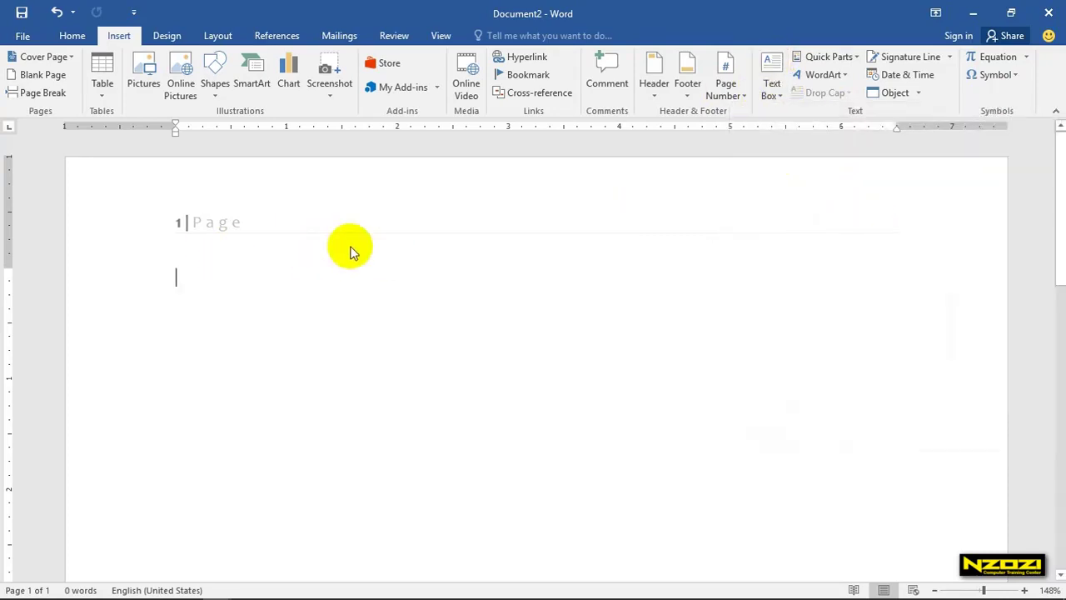
click(779, 74)
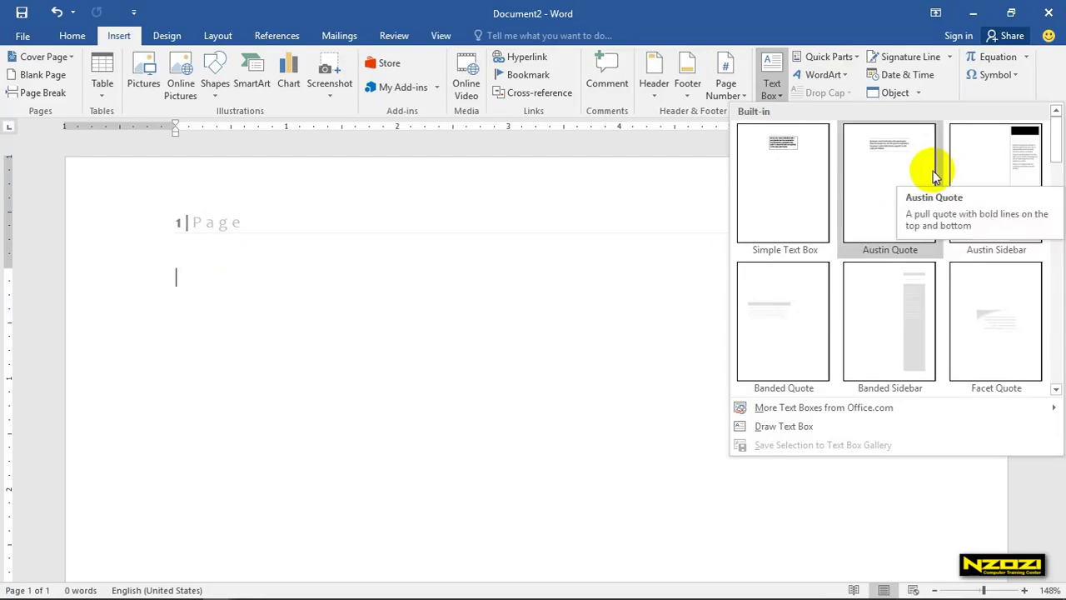
scroll(929, 182, down, 10)
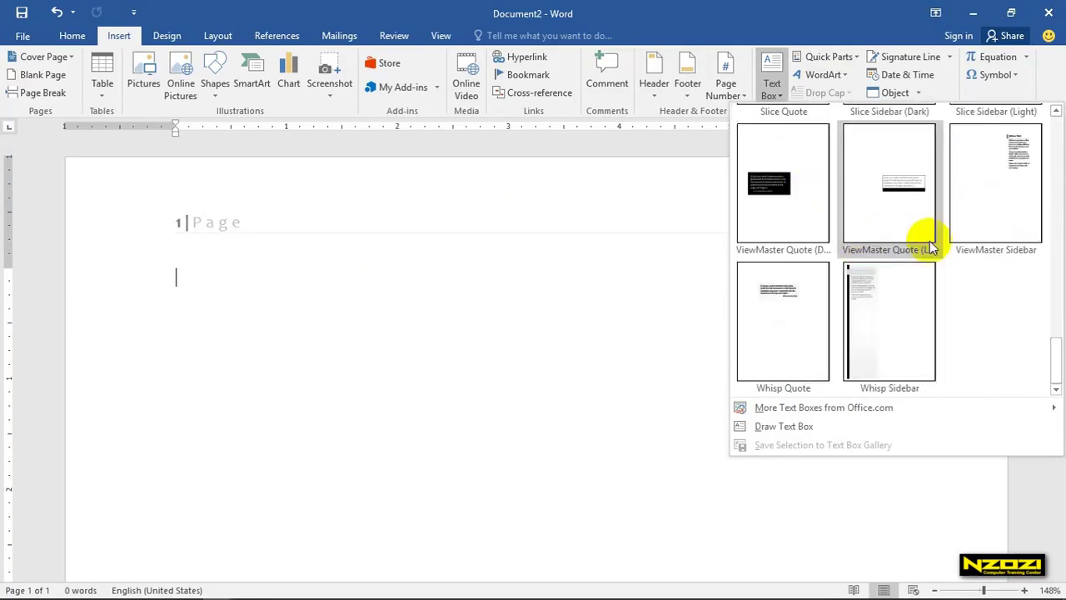
click(872, 310)
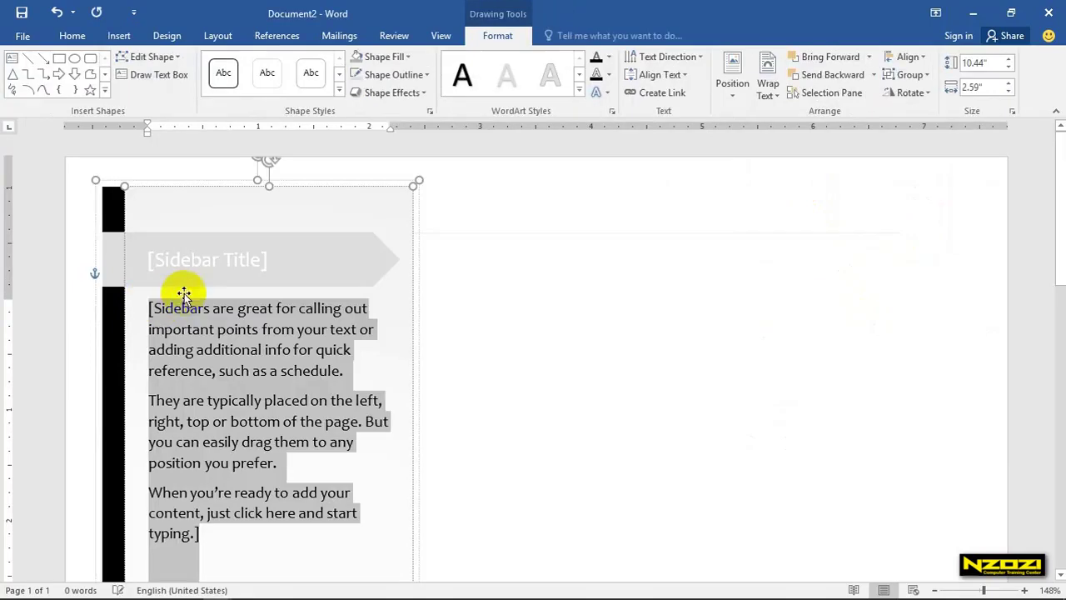
scroll(186, 291, down, 1)
scroll(202, 286, down, 2)
scroll(205, 268, down, 3)
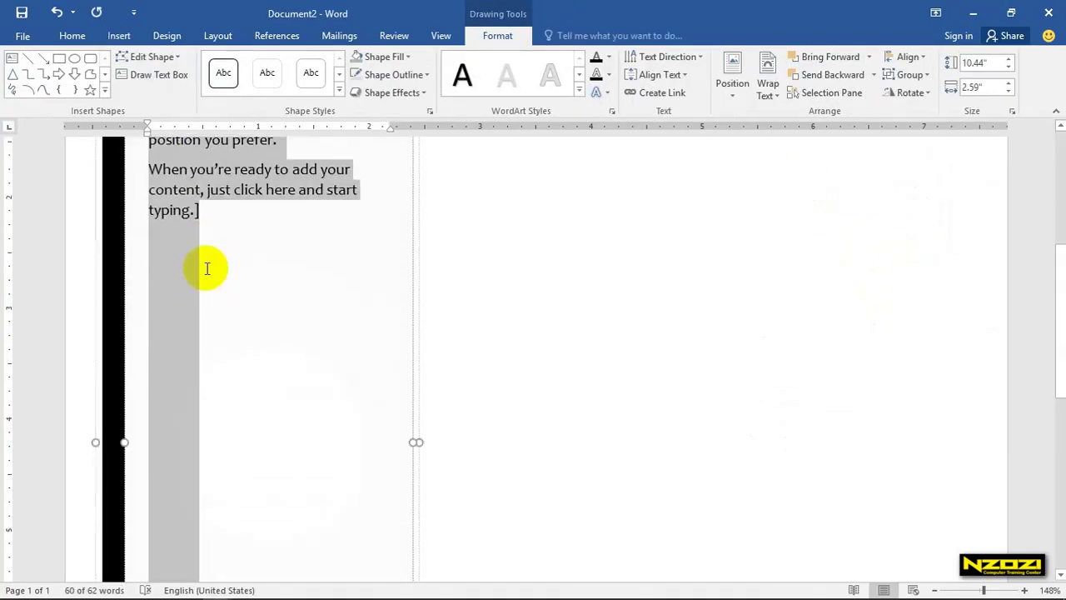
scroll(206, 269, down, 2)
scroll(204, 267, down, 1)
scroll(204, 267, down, 3)
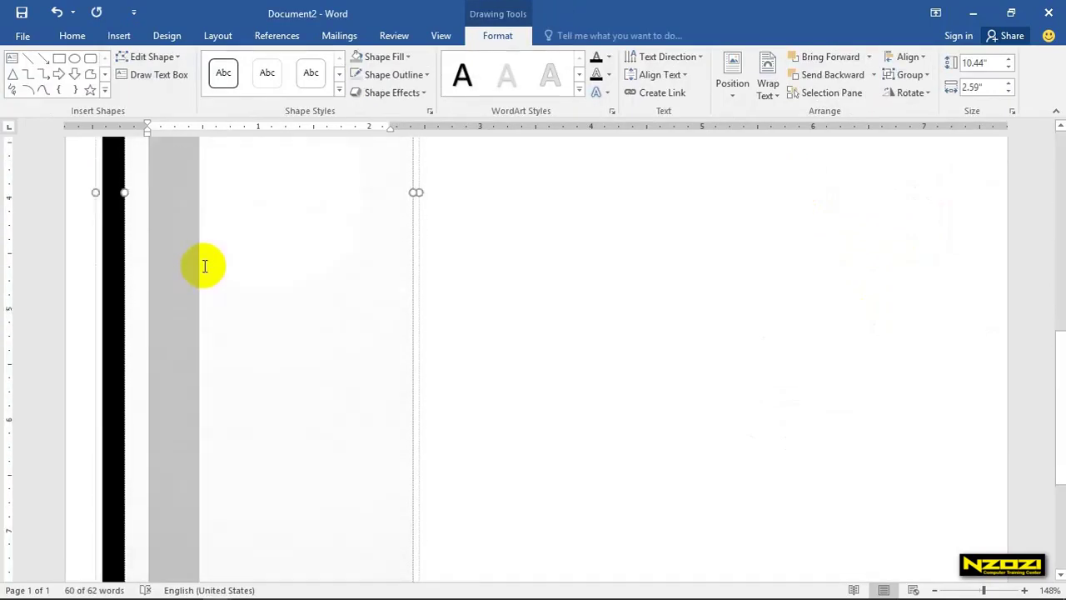
scroll(208, 265, up, 3)
scroll(205, 273, up, 2)
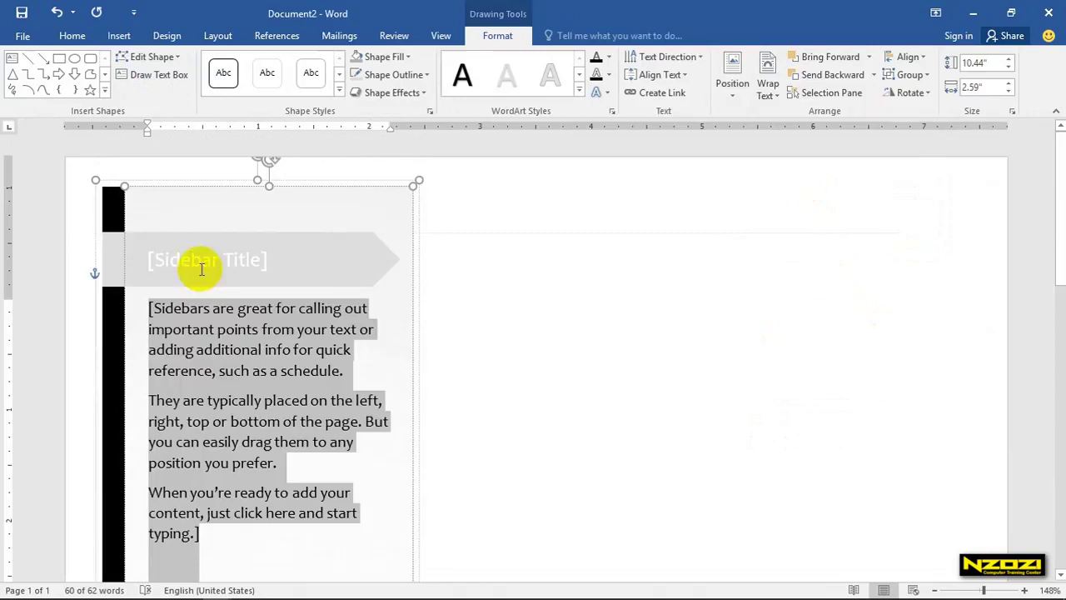
key(ctrl+z)
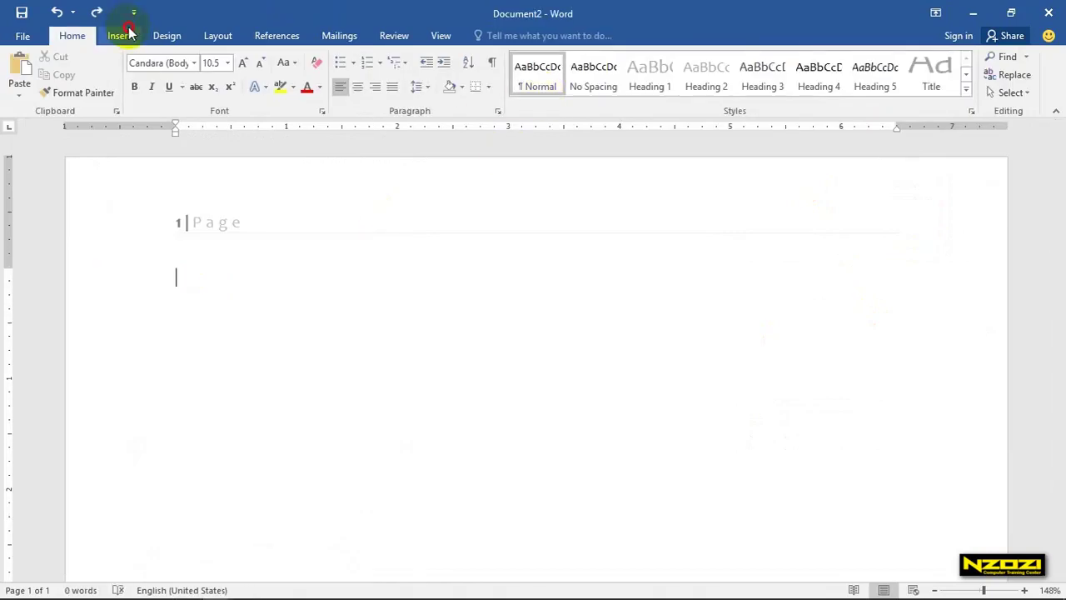
Insert the saved Nzozi AutoText entry from Quick Parts and select the inserted word.
click(118, 35)
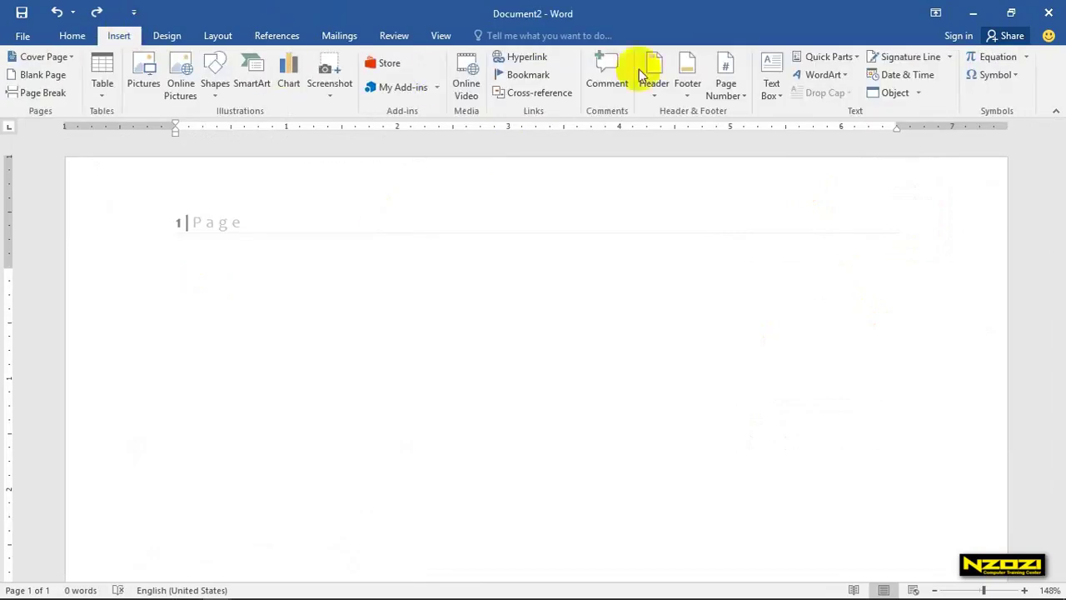
click(860, 58)
mouse_move(832, 77)
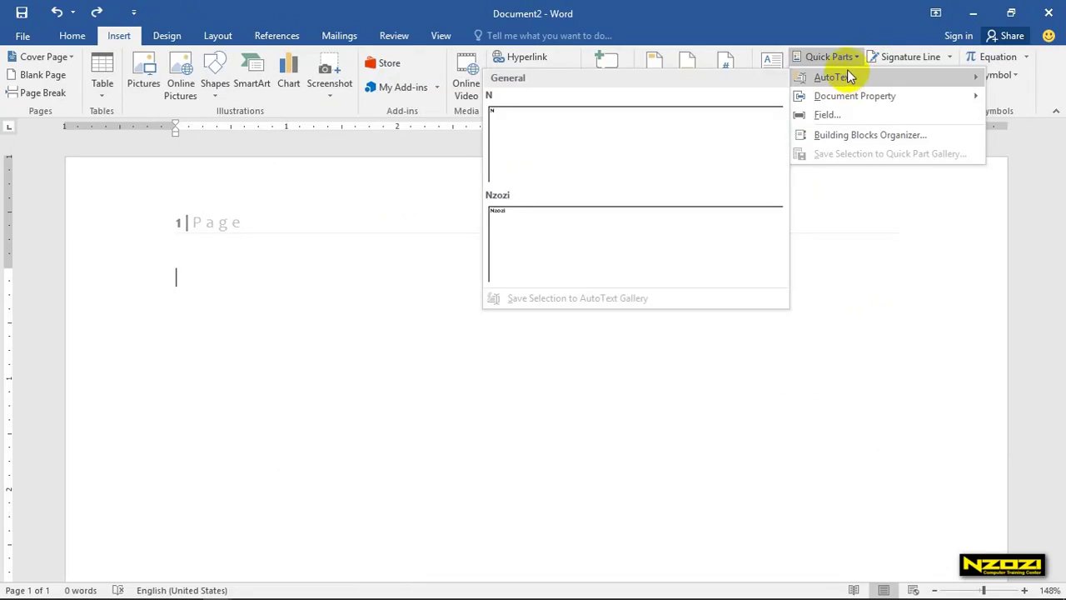
click(571, 223)
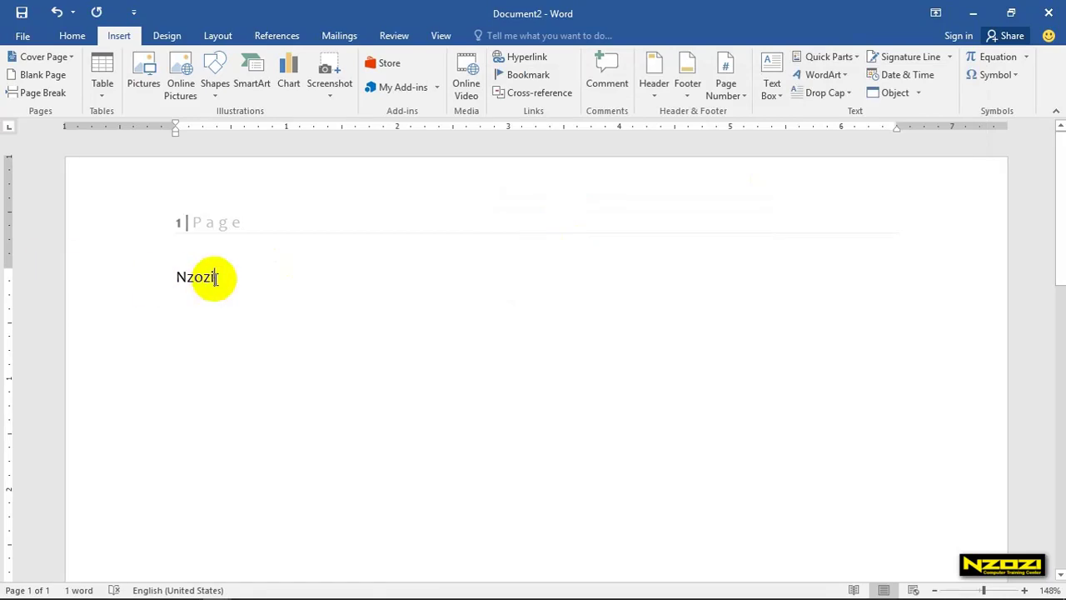
drag(216, 277, 95, 278)
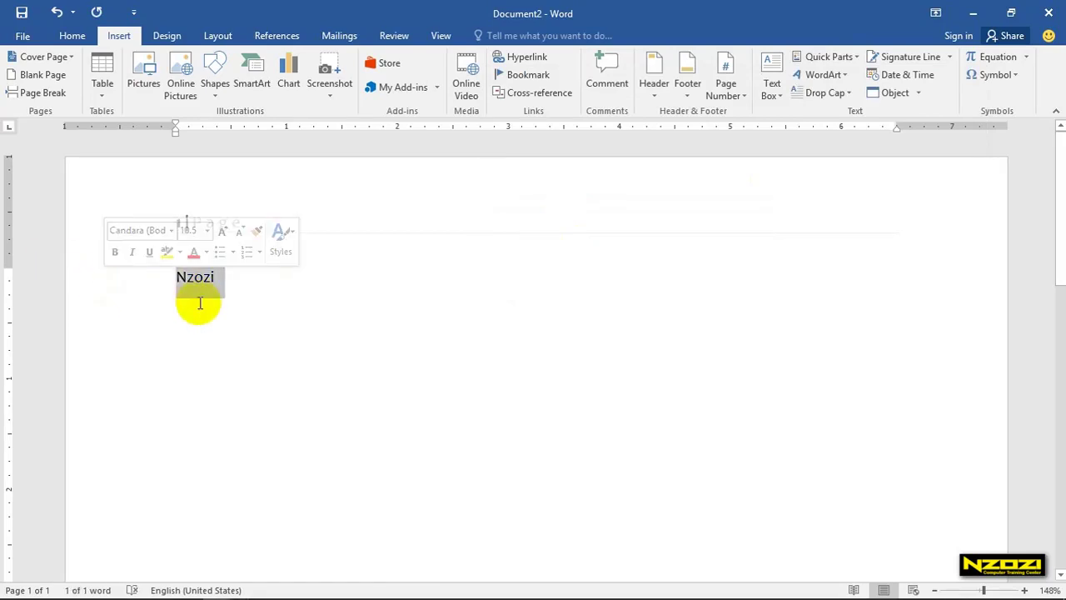
Replace the selected Nzozi with the typed word NZOZI.
key(Delete)
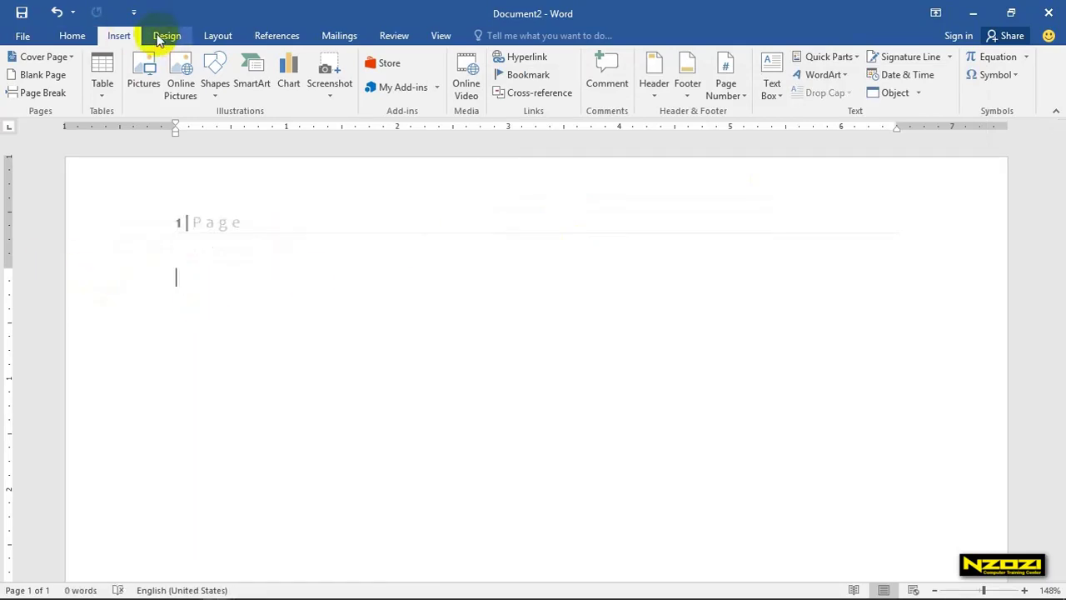
click(849, 74)
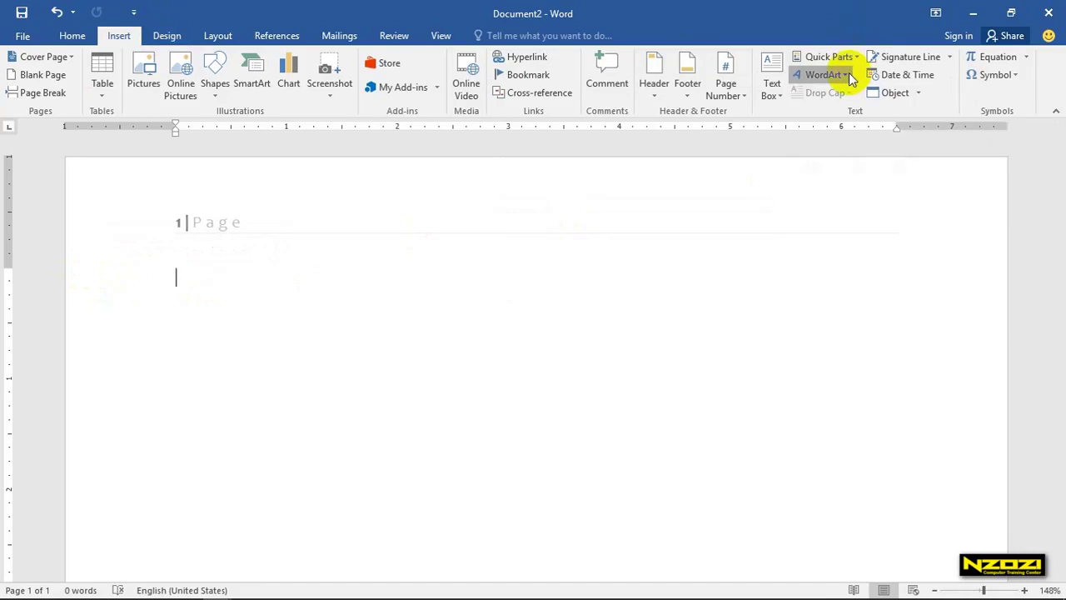
click(849, 74)
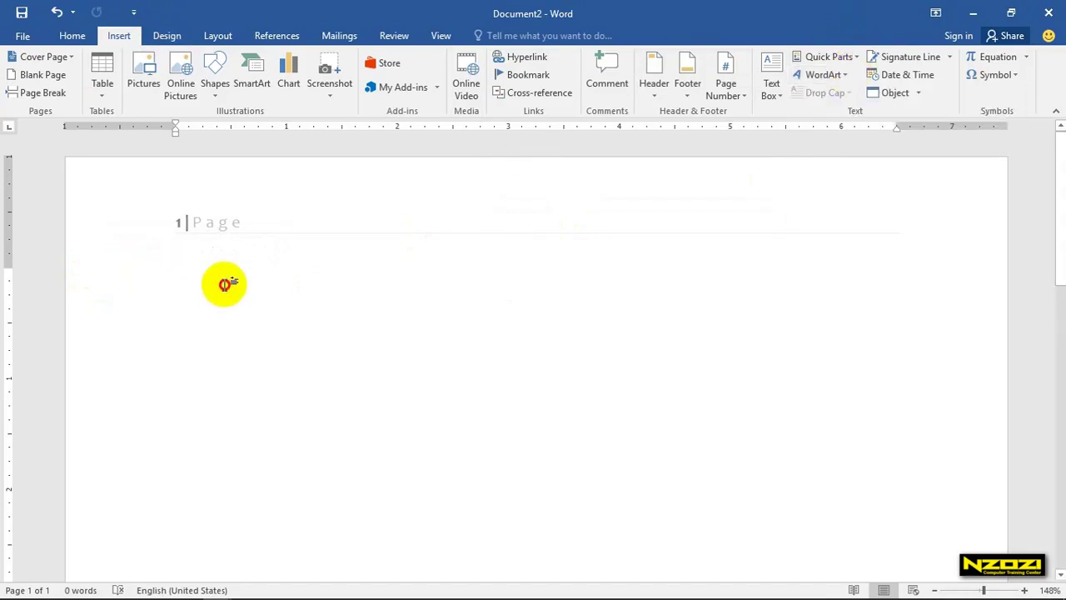
text(NZOZI)
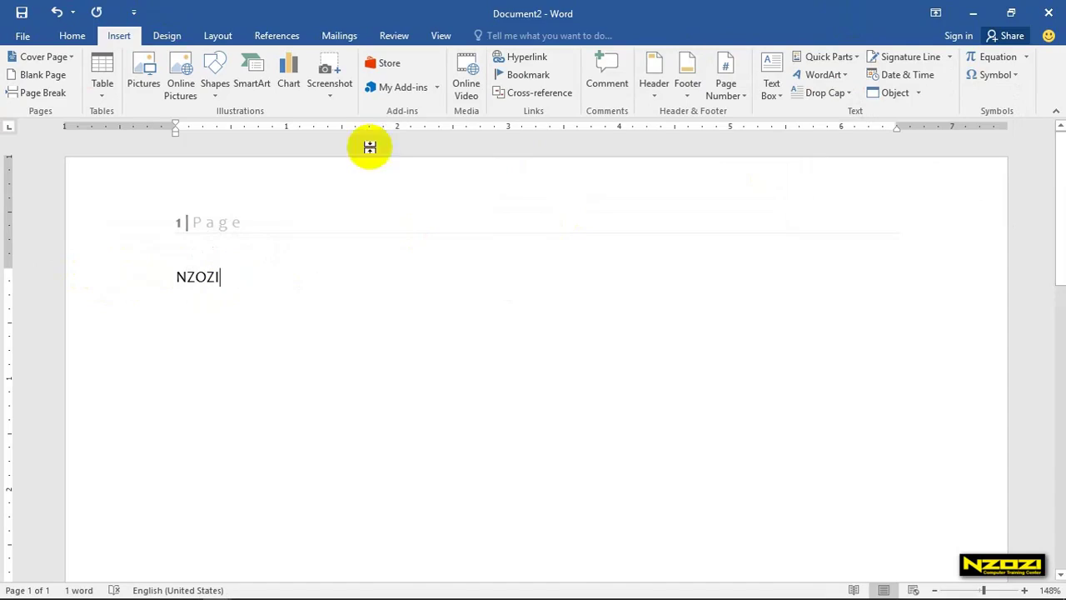
Insert a grey reflected WordArt placeholder box, then delete it.
click(844, 77)
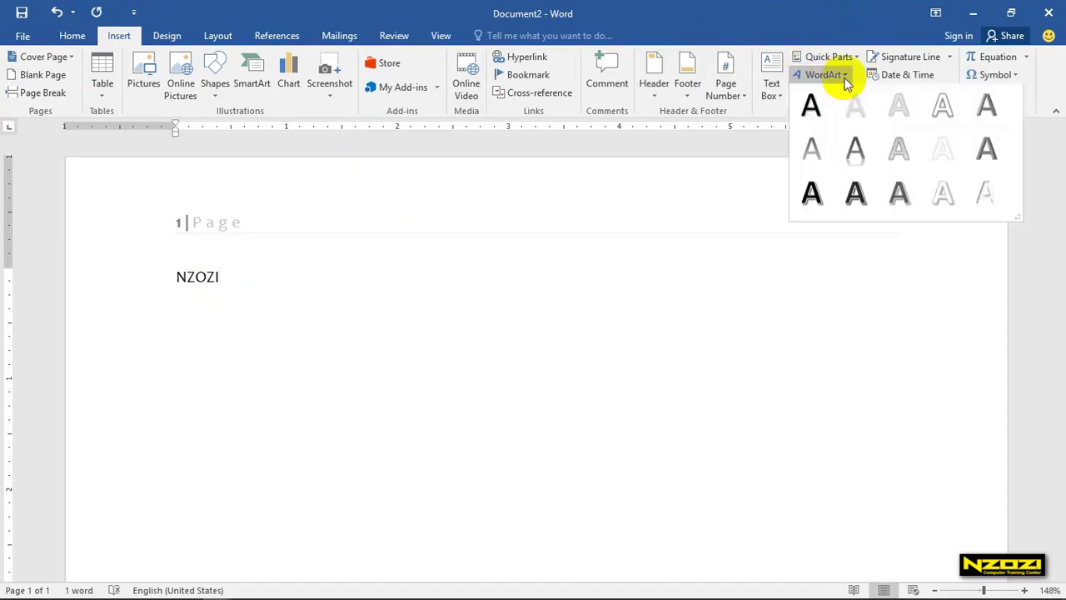
click(856, 150)
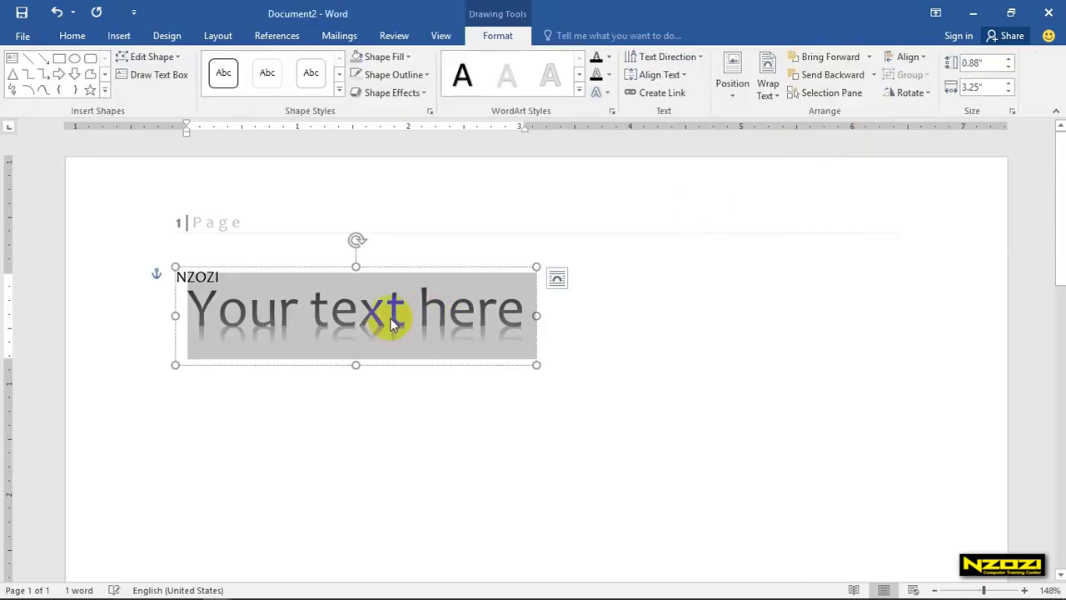
click(422, 315)
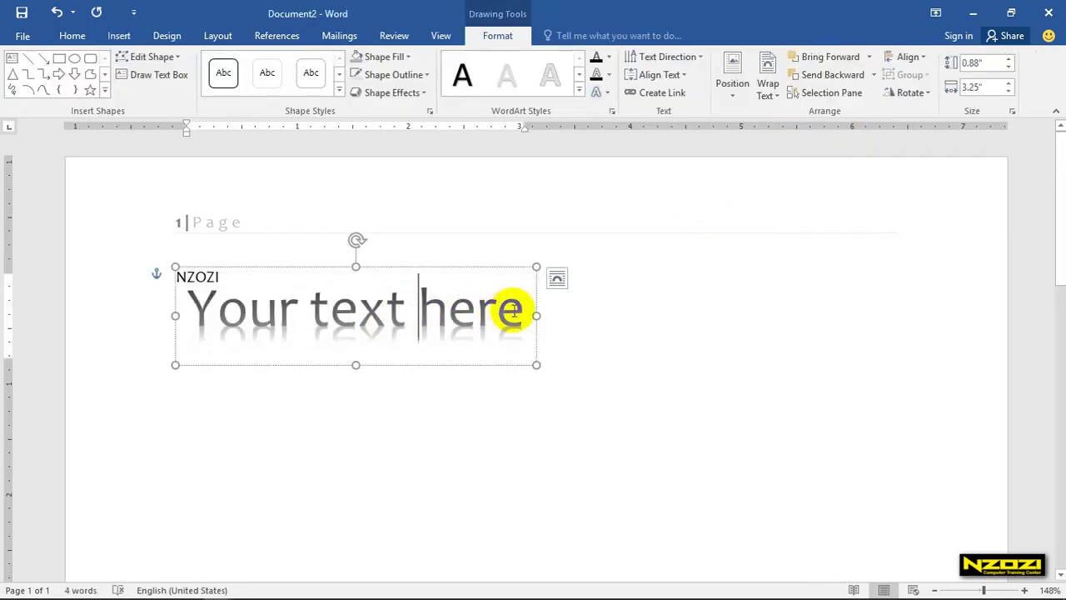
click(400, 265)
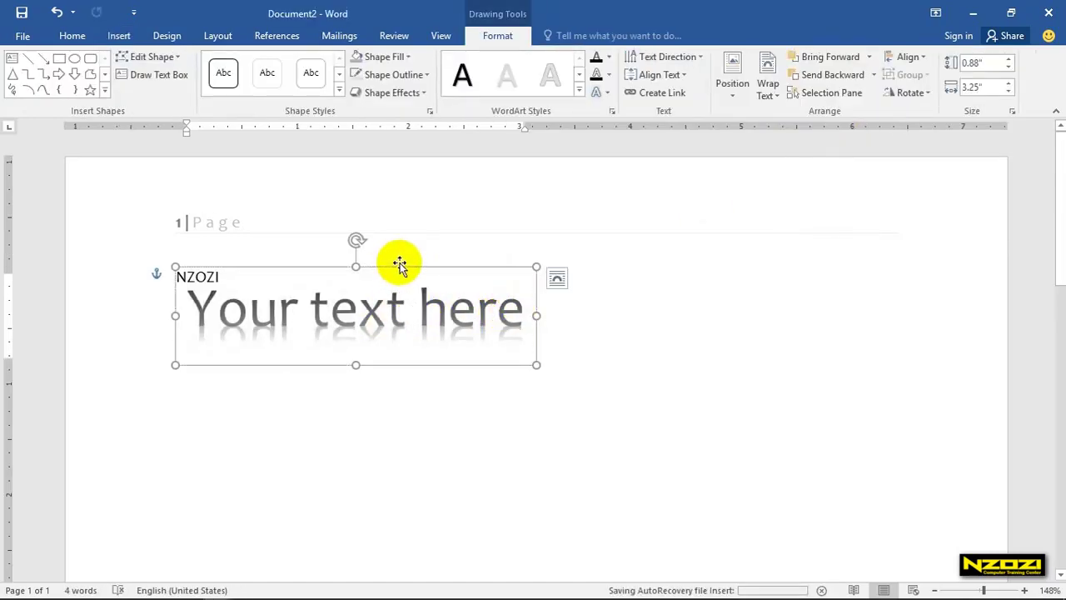
key(Delete)
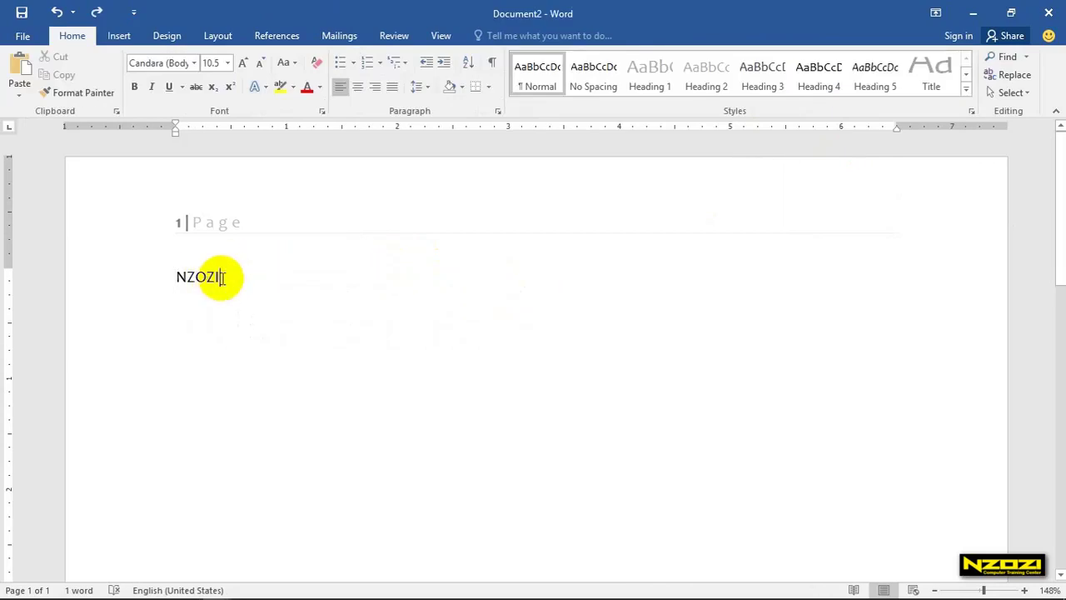
Apply grey reflected WordArt to NZOZI, then undo it back to plain text.
drag(235, 277, 167, 278)
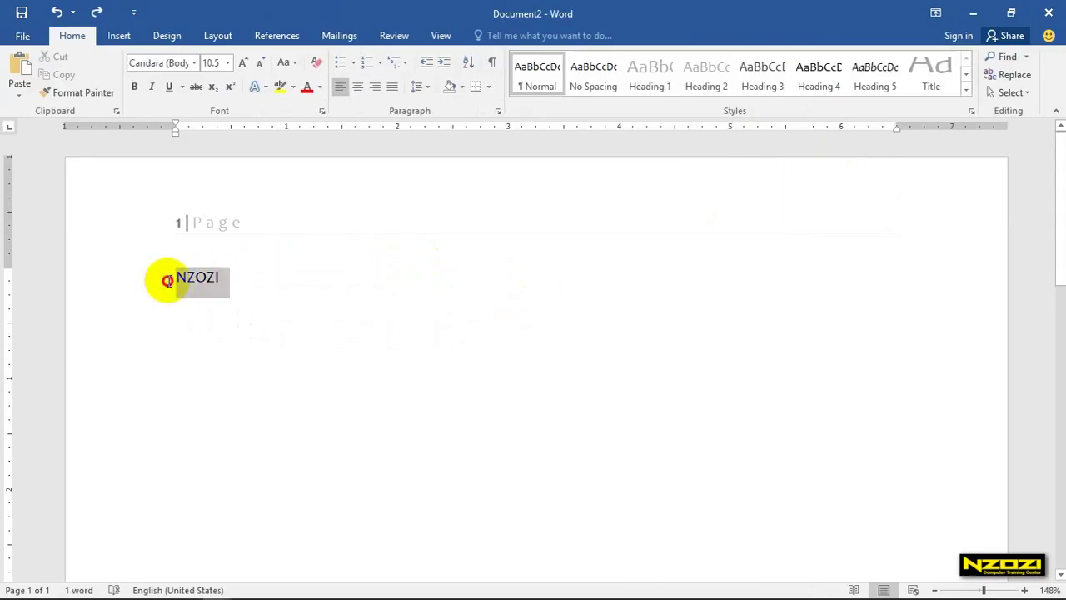
click(115, 37)
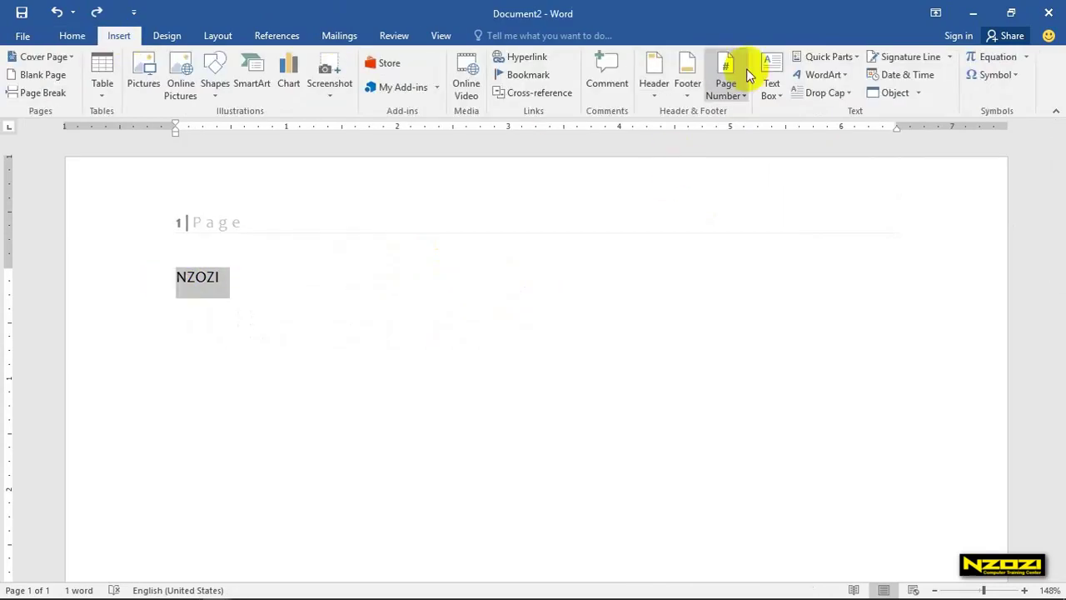
click(824, 74)
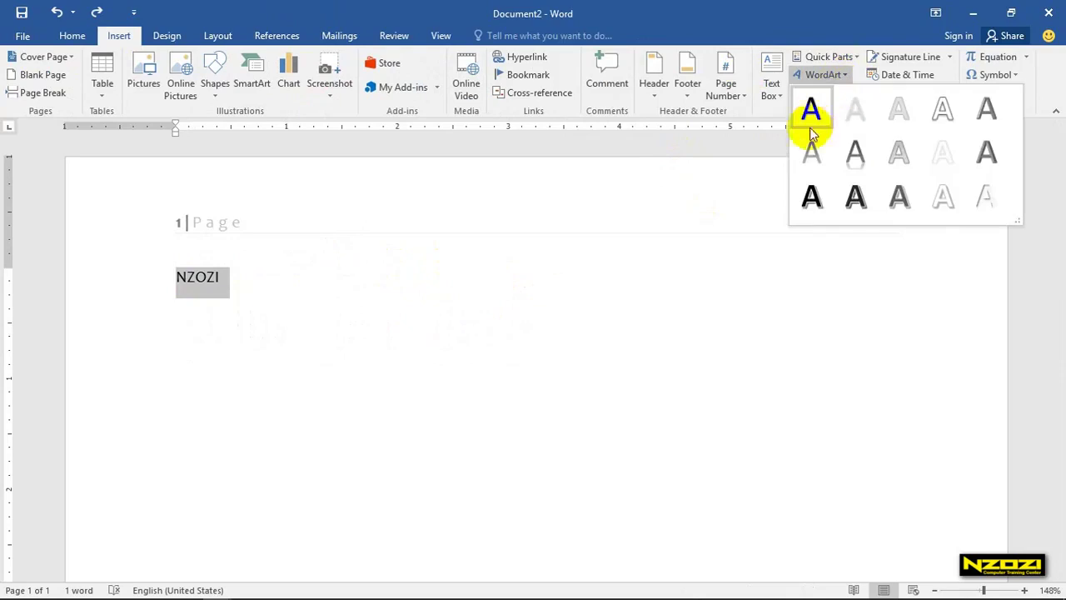
click(851, 150)
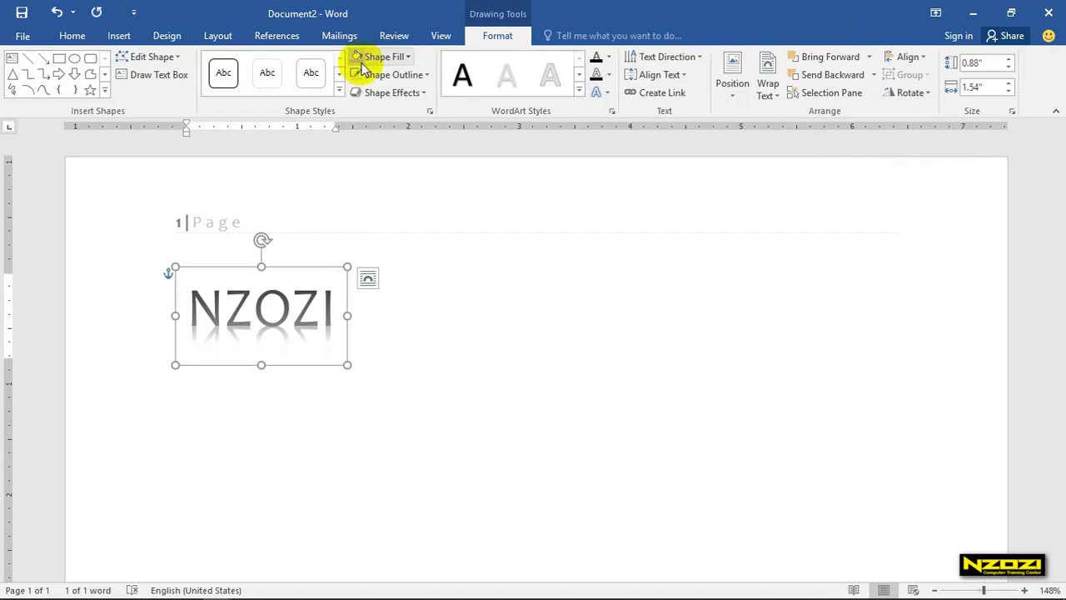
key(ctrl+z)
click(118, 35)
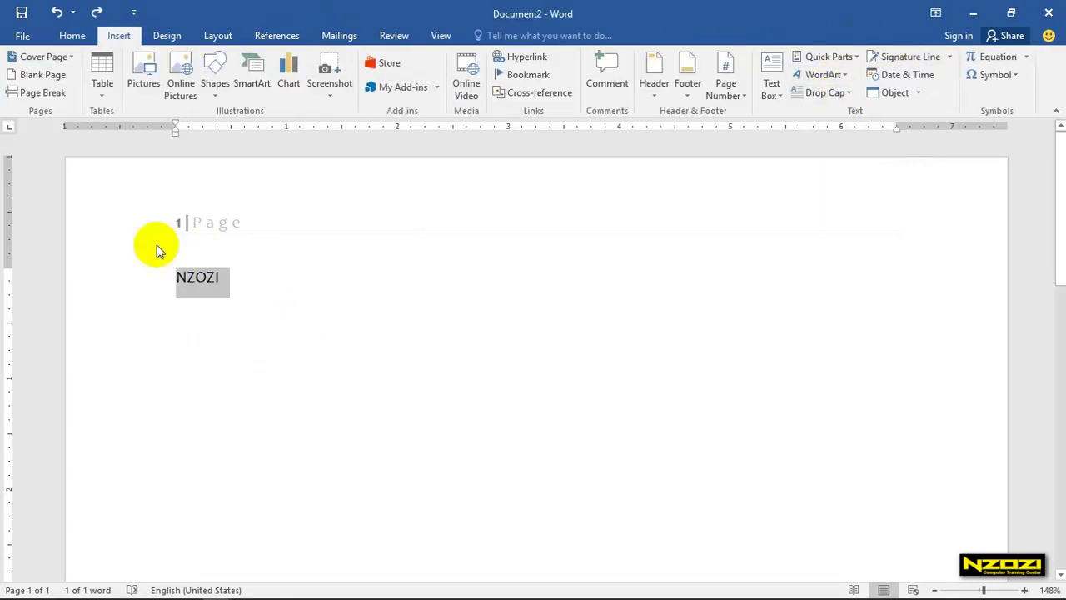
click(21, 38)
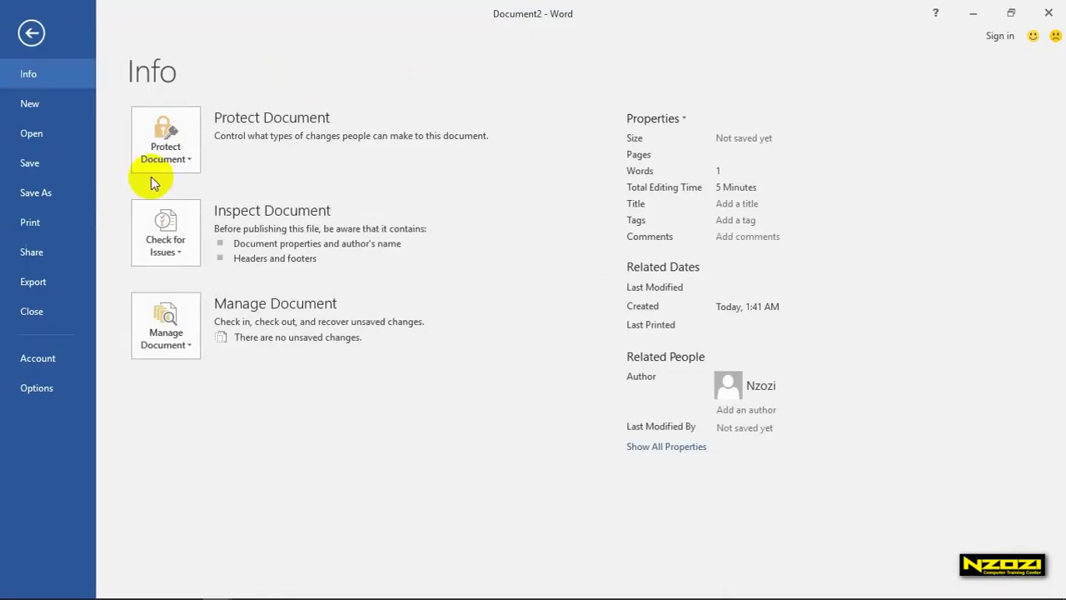
click(33, 135)
click(434, 281)
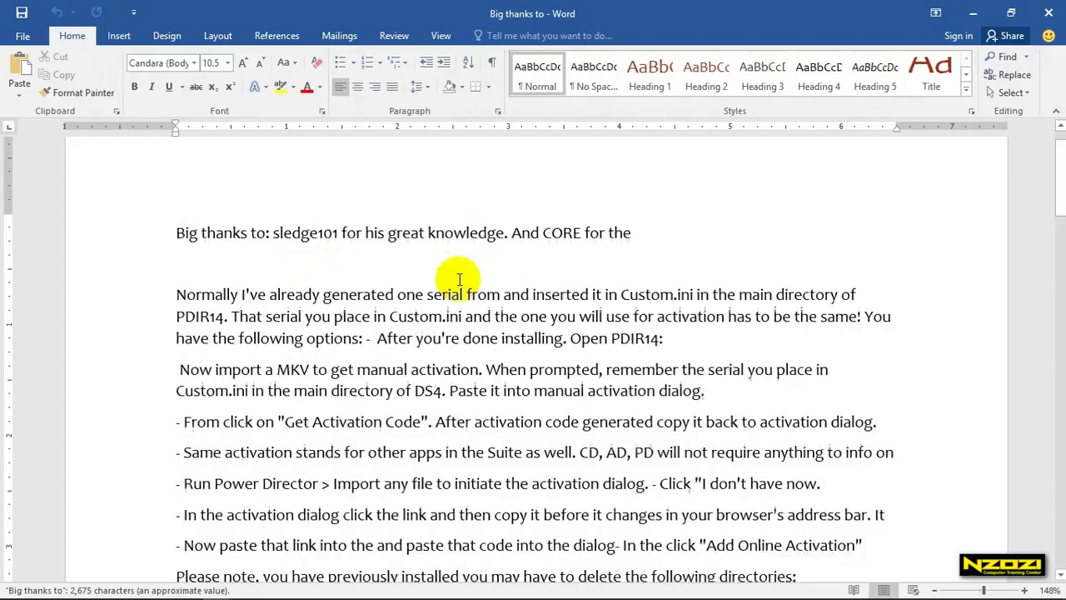
scroll(178, 281, down, 2)
scroll(183, 233, up, 1)
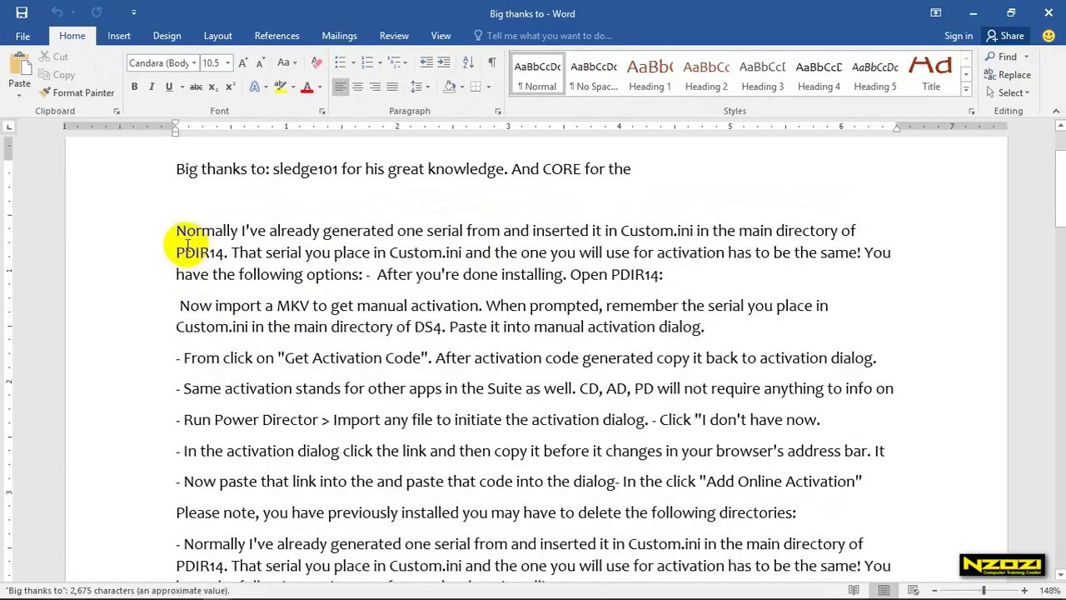
click(134, 39)
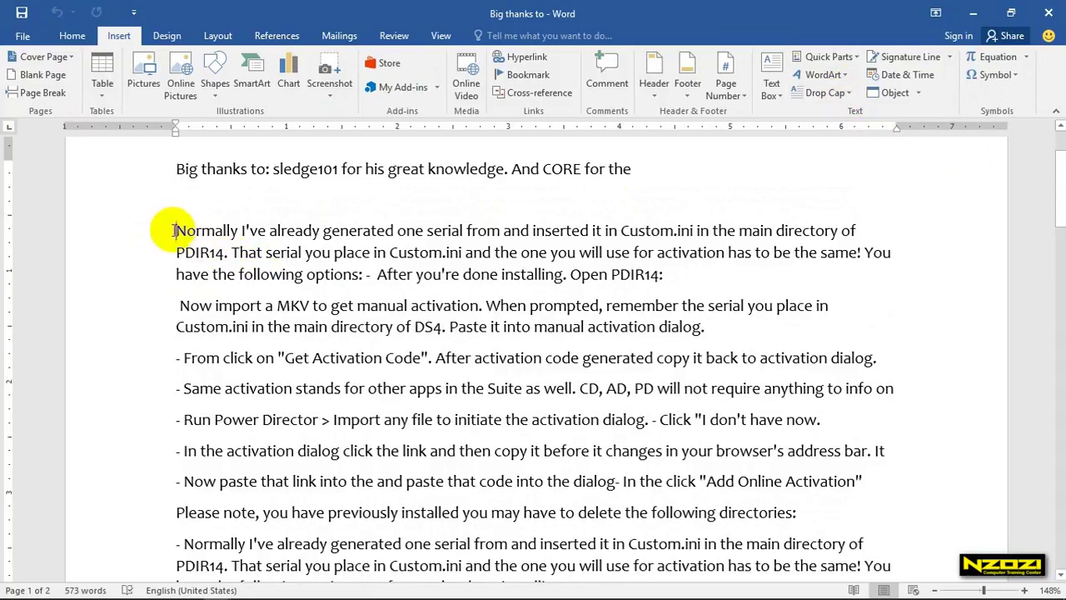
click(849, 93)
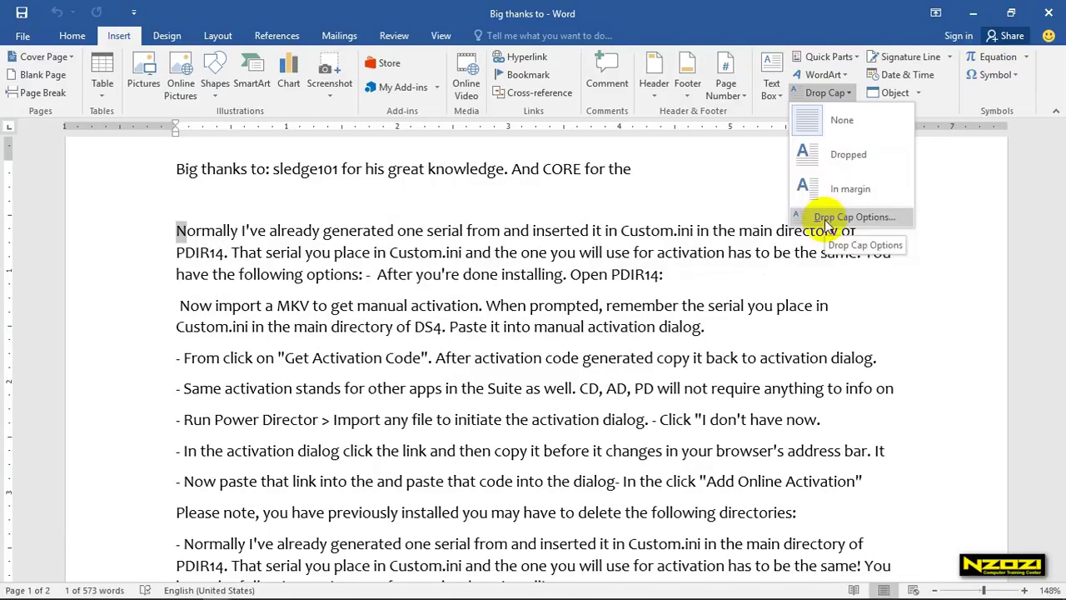
click(821, 162)
click(263, 190)
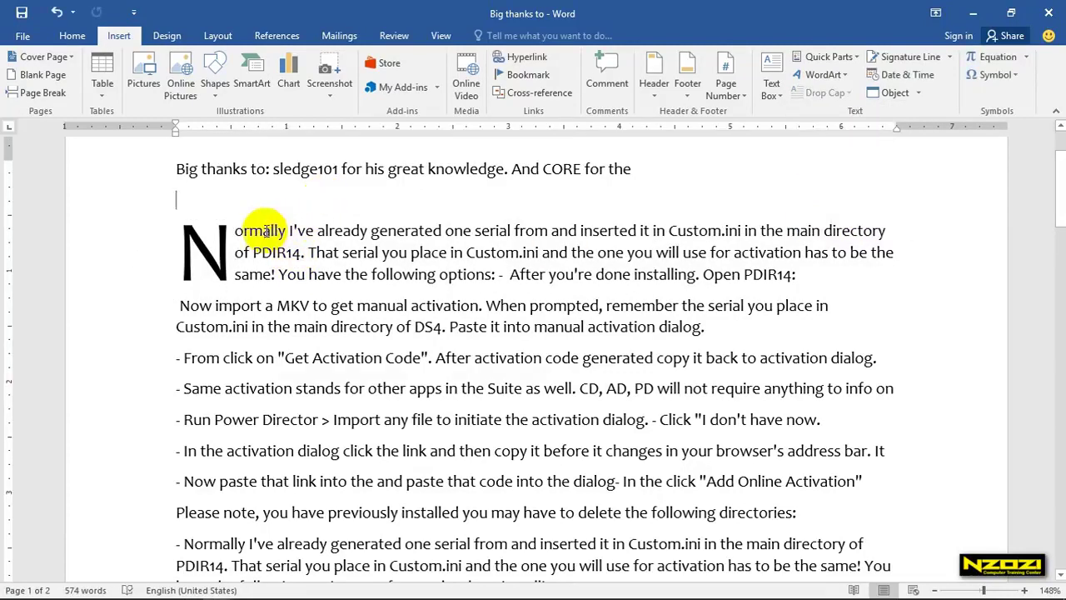
click(245, 234)
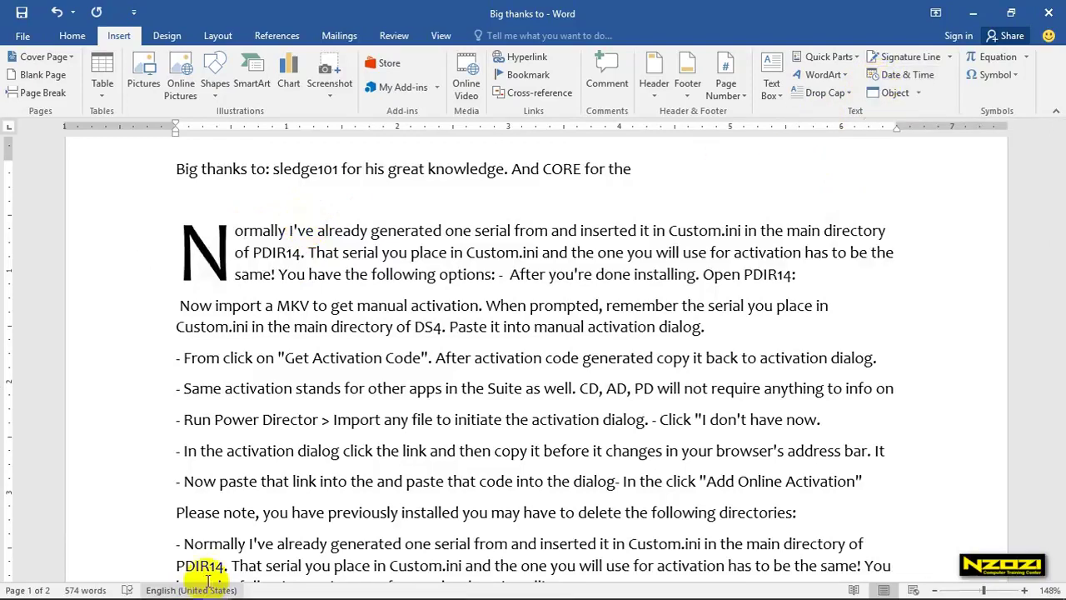
key(ctrl+z)
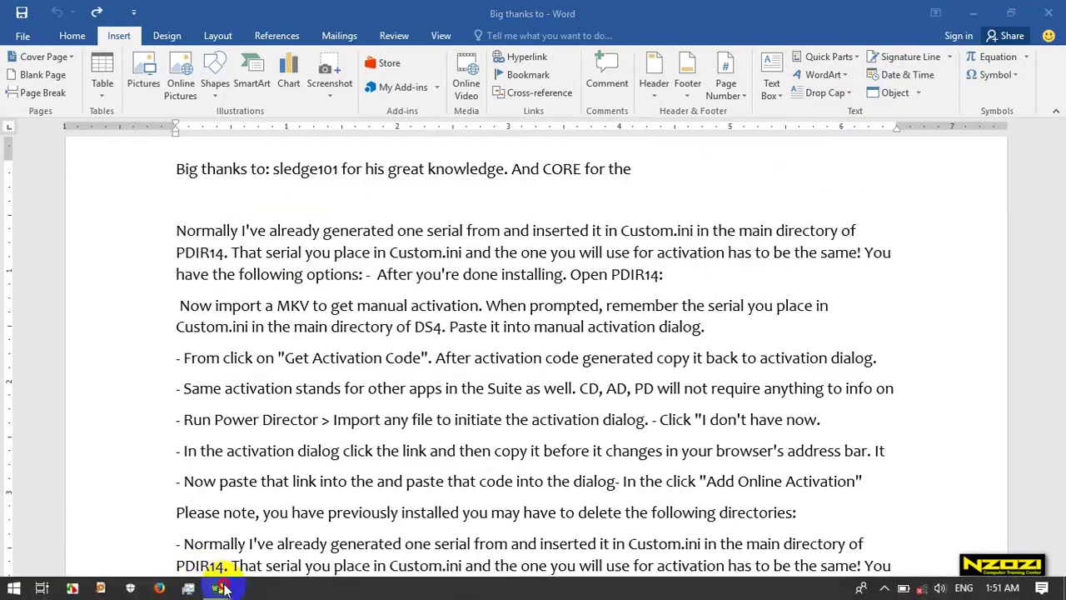
In Document2, insert the date June 18, 2019 right after NZOZI.
mouse_move(219, 588)
click(294, 520)
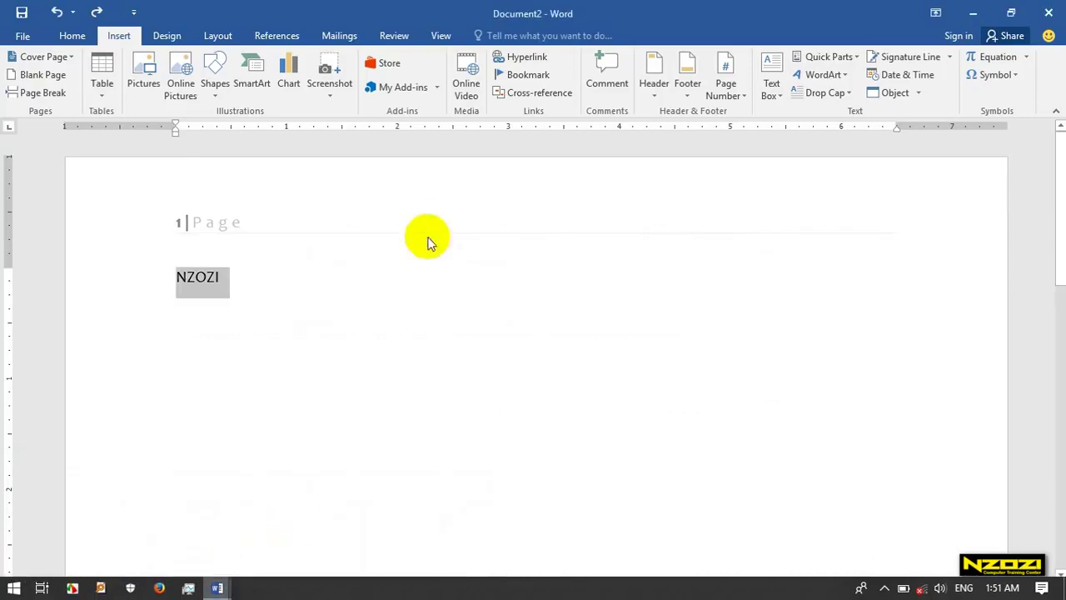
click(260, 274)
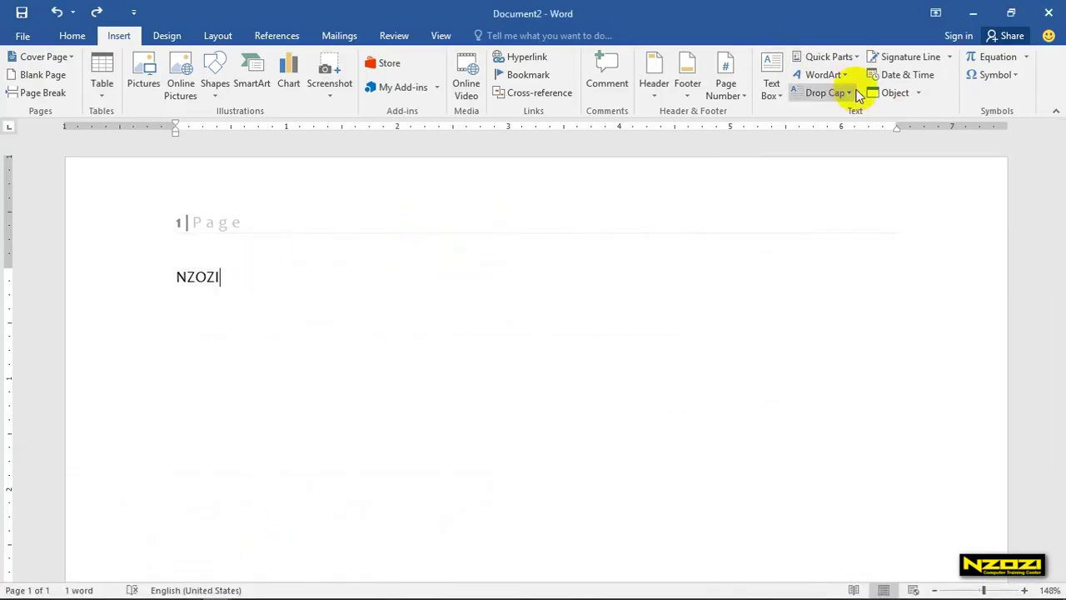
click(933, 78)
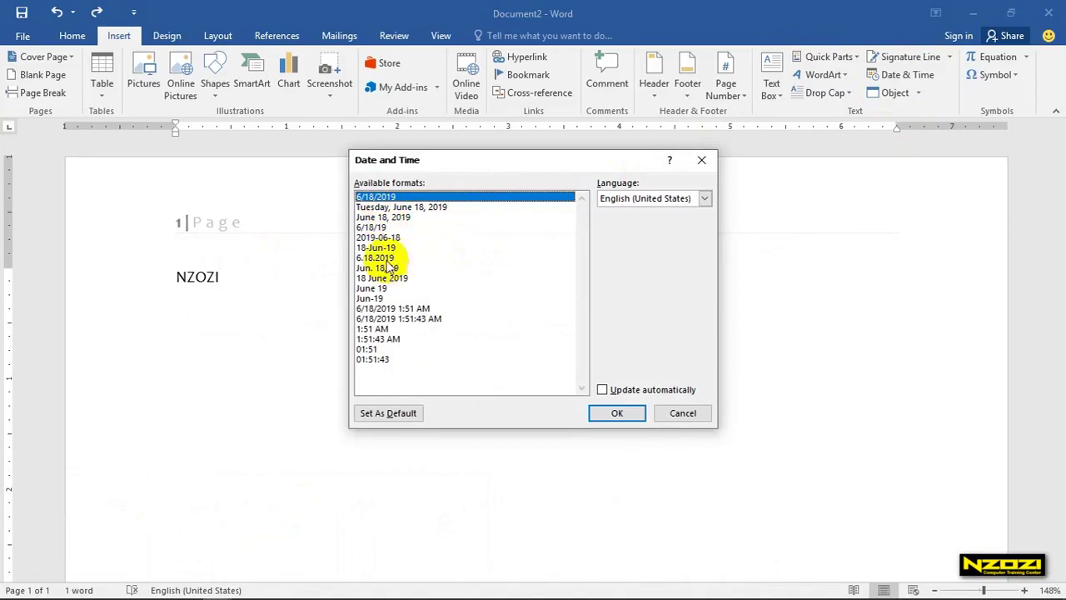
click(386, 216)
click(616, 412)
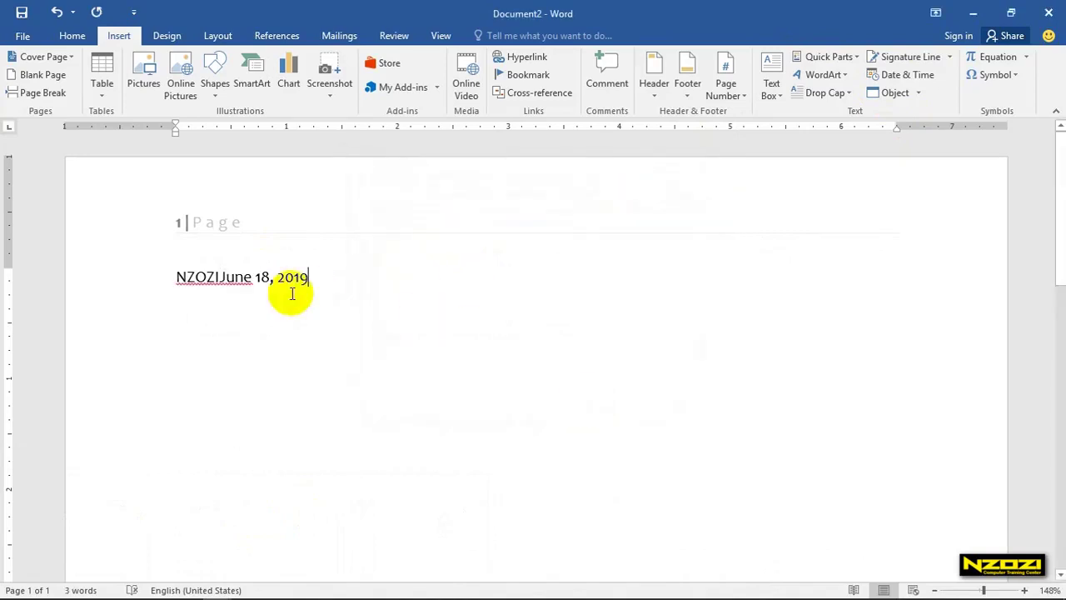
Delete the inserted June 18, 2019 date again.
triple_click(225, 274)
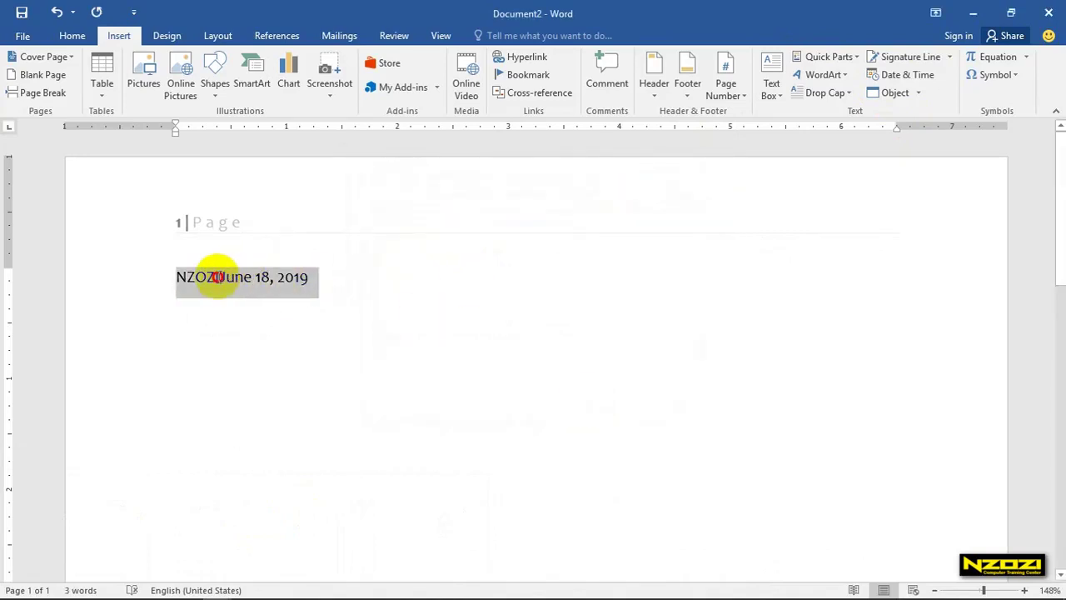
drag(214, 275, 335, 269)
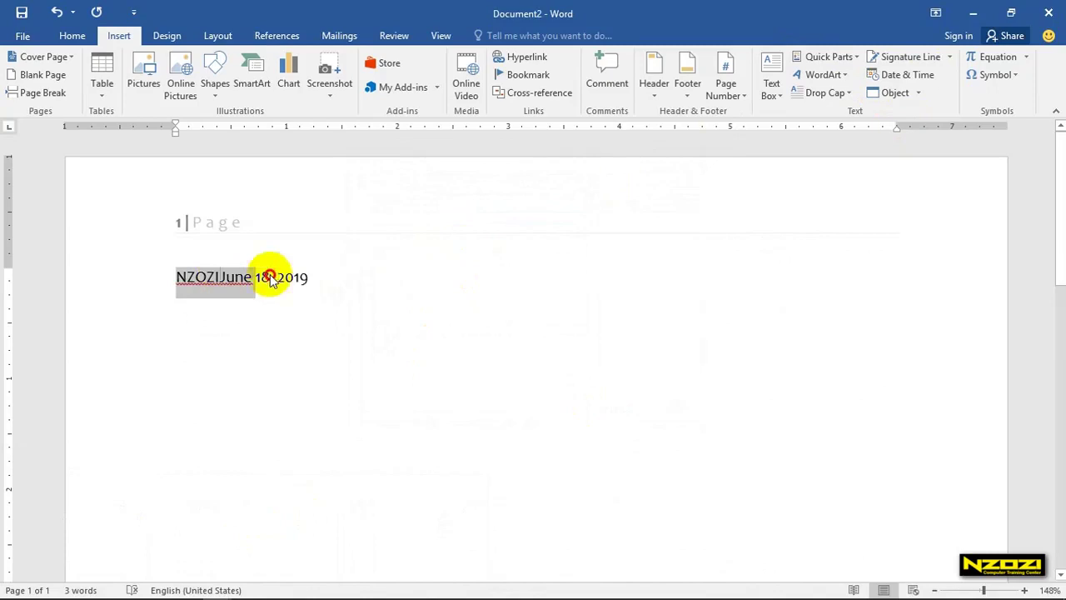
click(344, 267)
key(BackSpace)
key(BackSpace)
key(BackSpace)
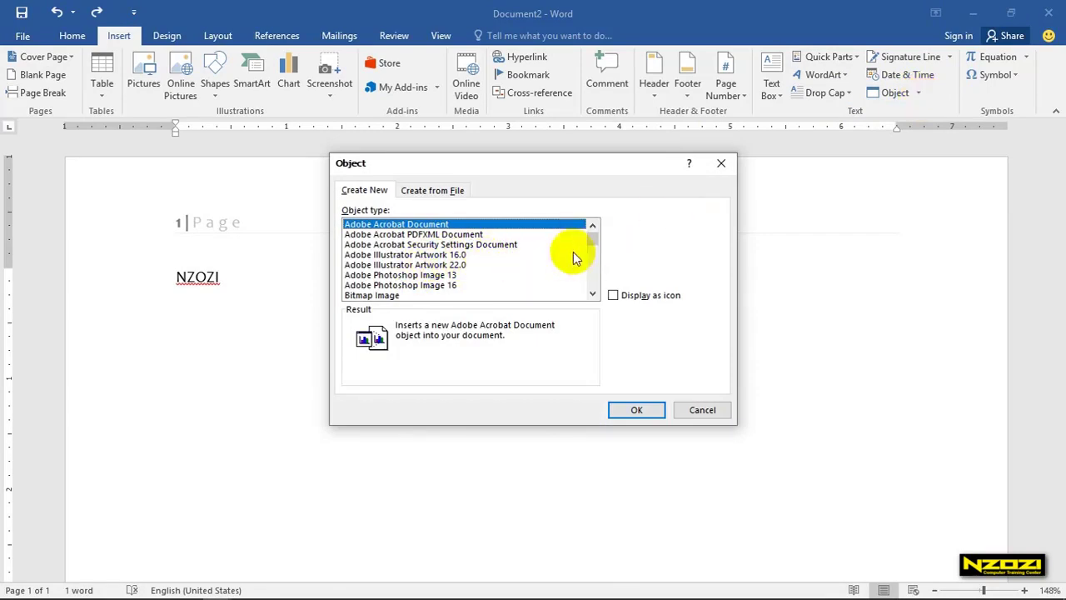
Embed a new Bitmap Image object from the Object type list, opening it in Paint.
drag(592, 238, 595, 284)
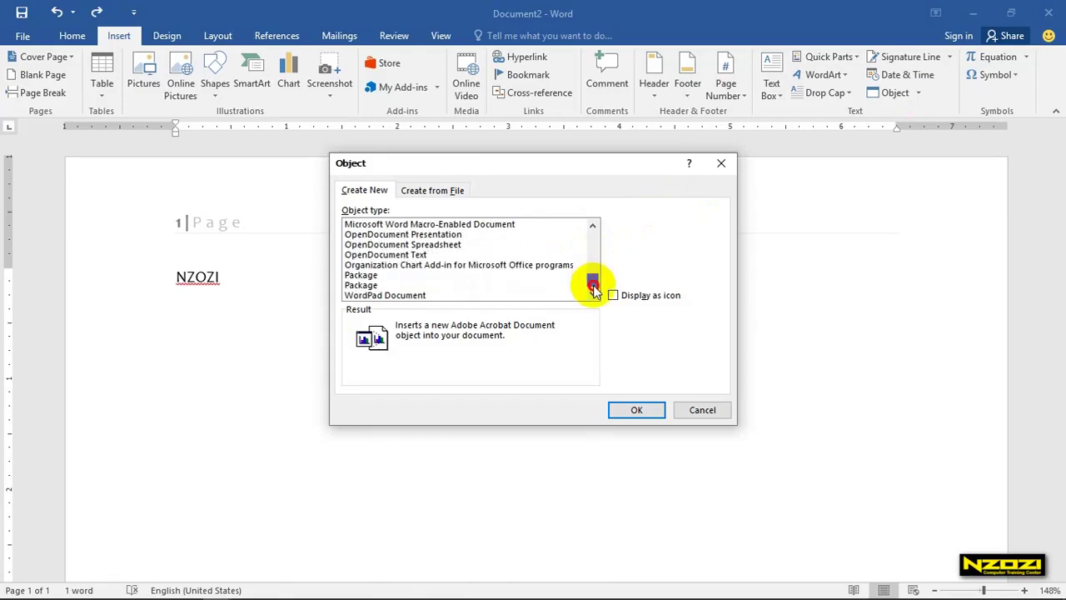
drag(594, 286, 590, 250)
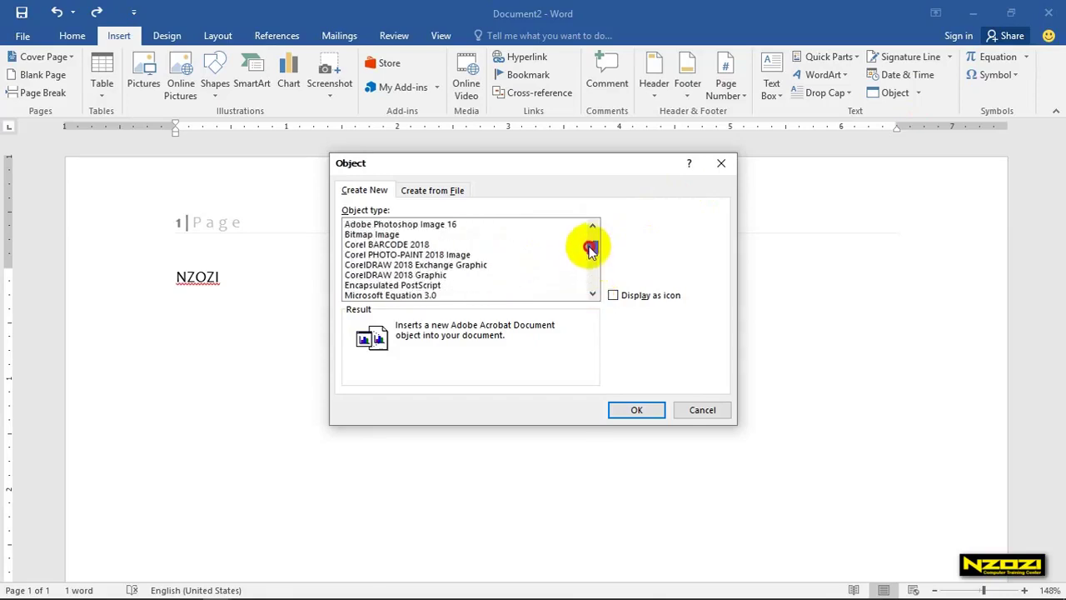
click(371, 234)
click(636, 409)
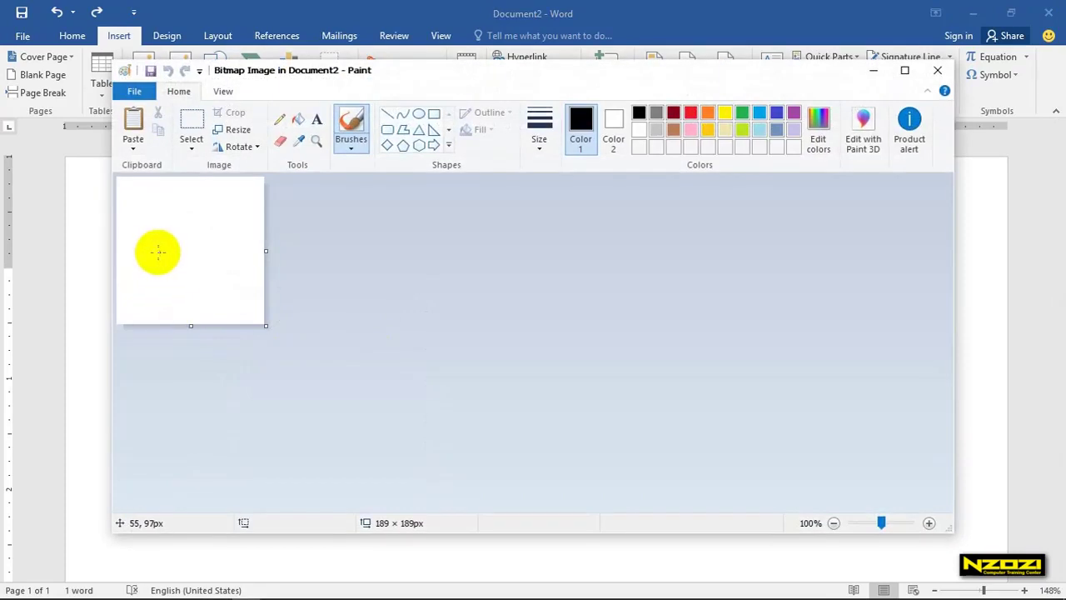
Draw a right arrow shape on the Paint canvas and pick green as the colour.
click(431, 147)
drag(147, 253, 220, 214)
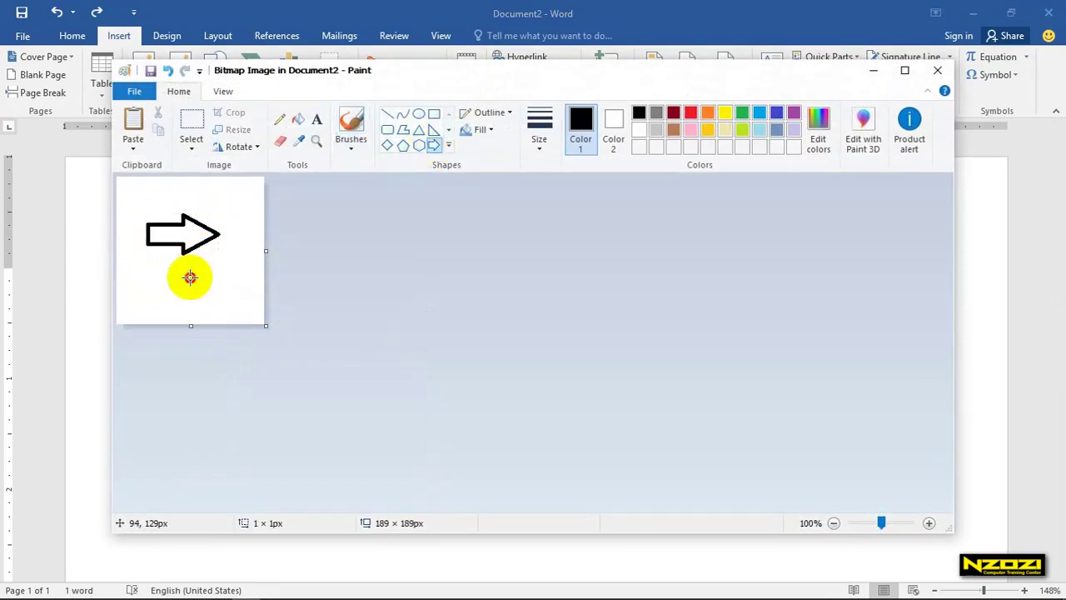
click(742, 114)
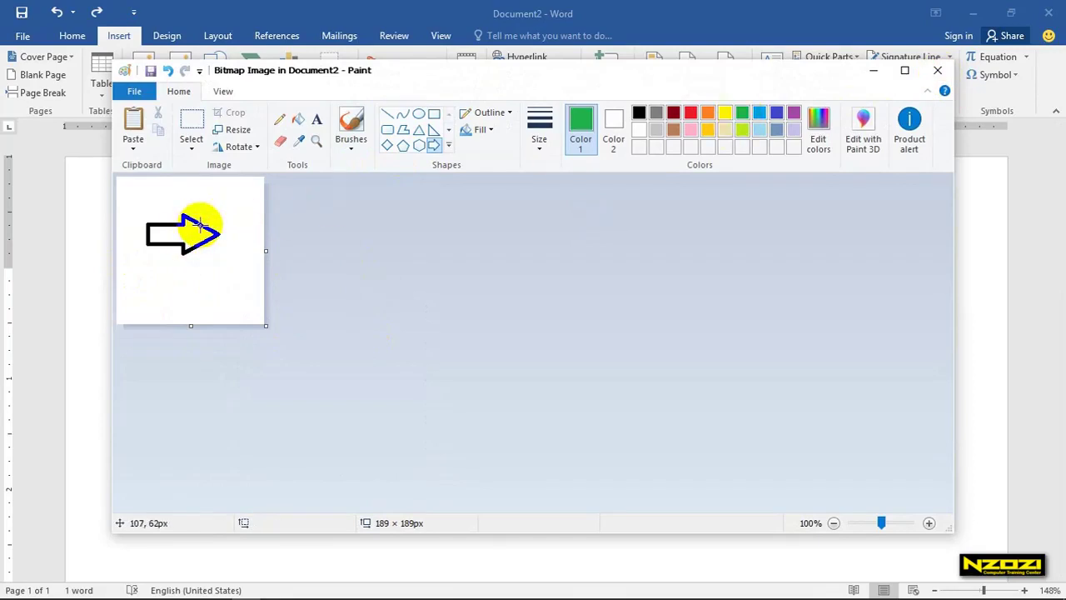
Return to Word and move the embedded arrow picture on the page.
click(938, 70)
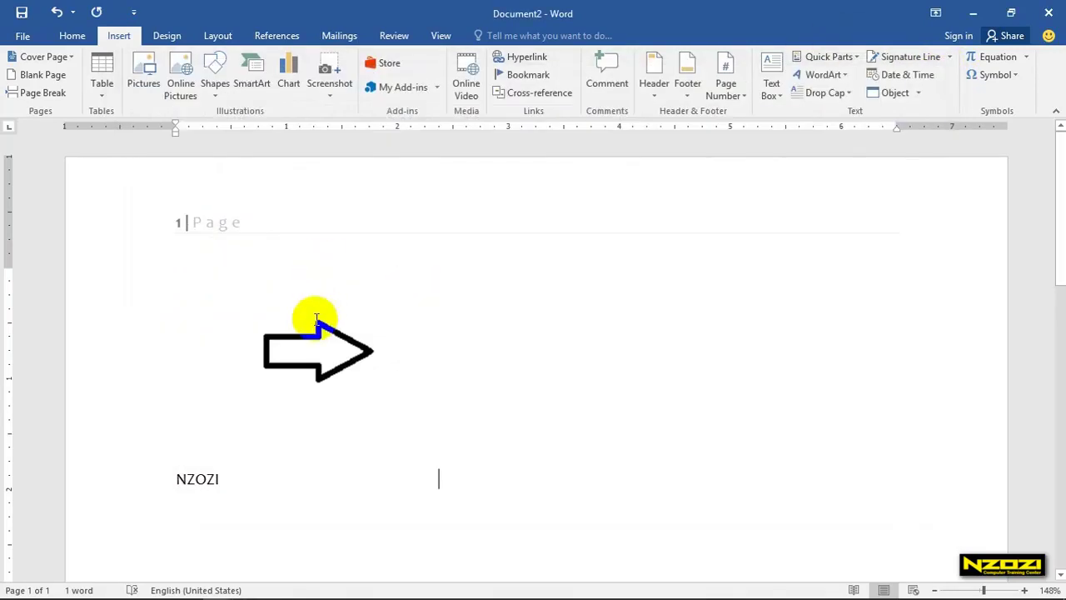
click(328, 329)
mouse_move(332, 341)
mouse_down()
mouse_move(376, 370)
mouse_move(423, 297)
mouse_up()
click(376, 371)
Delete the embedded arrow picture and the NZOZI text line from the page.
click(372, 369)
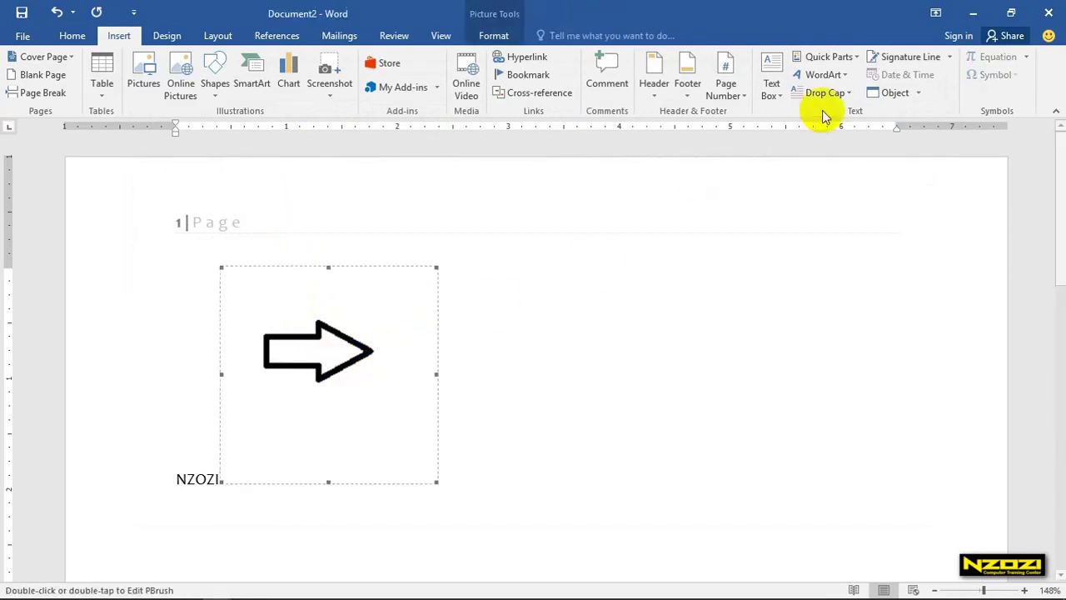
key(Delete)
click(923, 95)
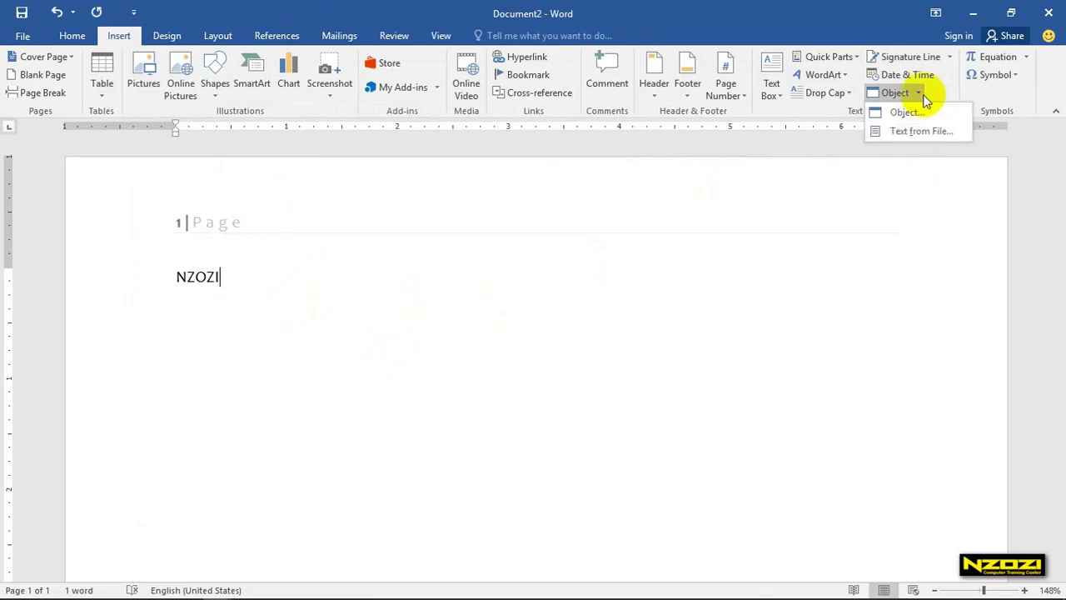
click(919, 93)
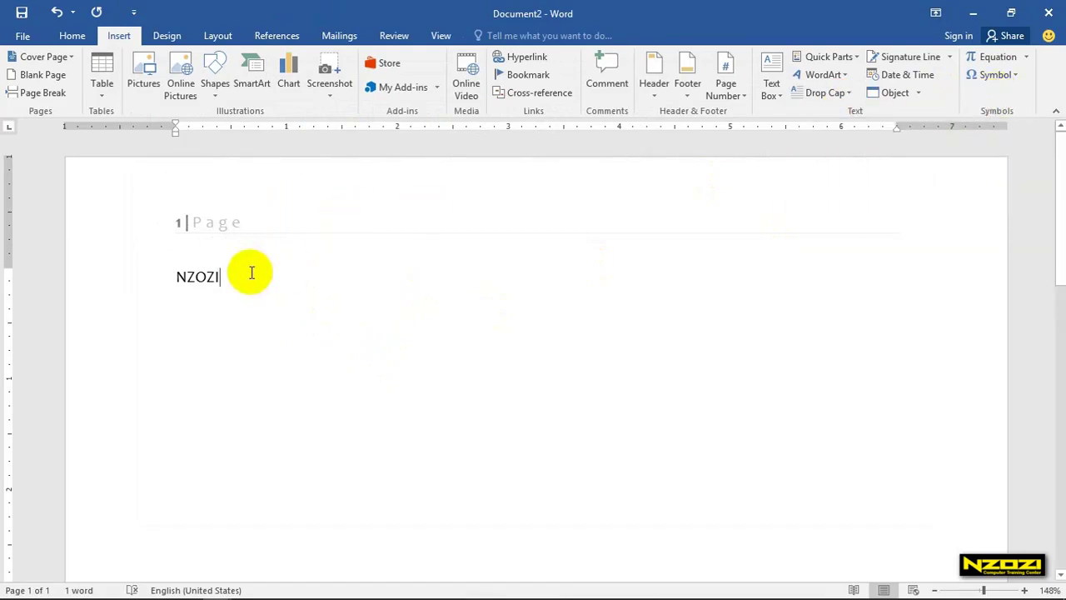
click(113, 287)
key(Delete)
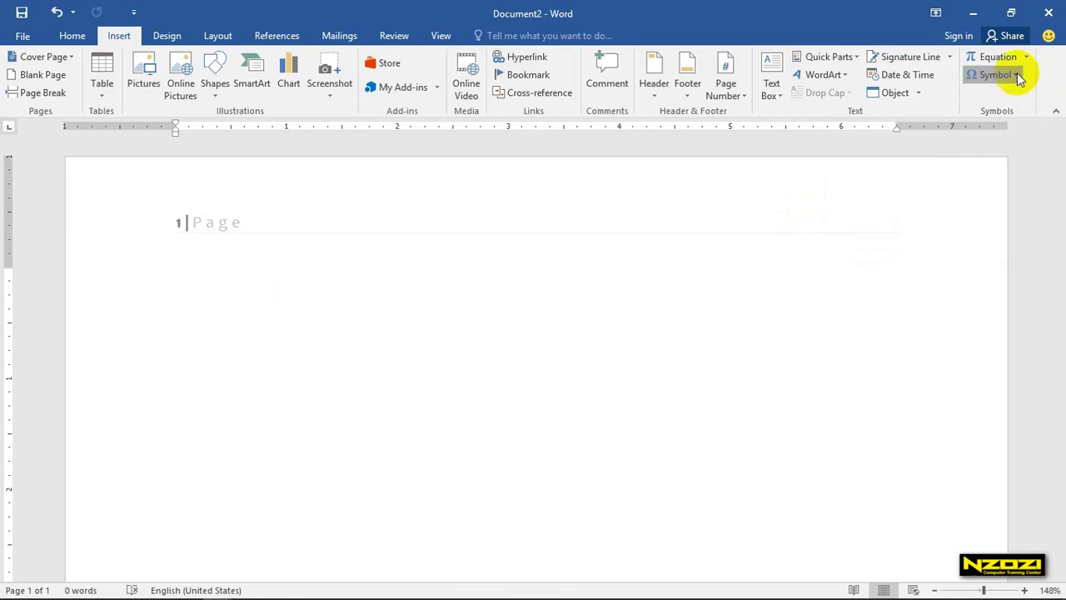
Insert the ₫ and ÷ symbols from the common symbols gallery.
click(1018, 77)
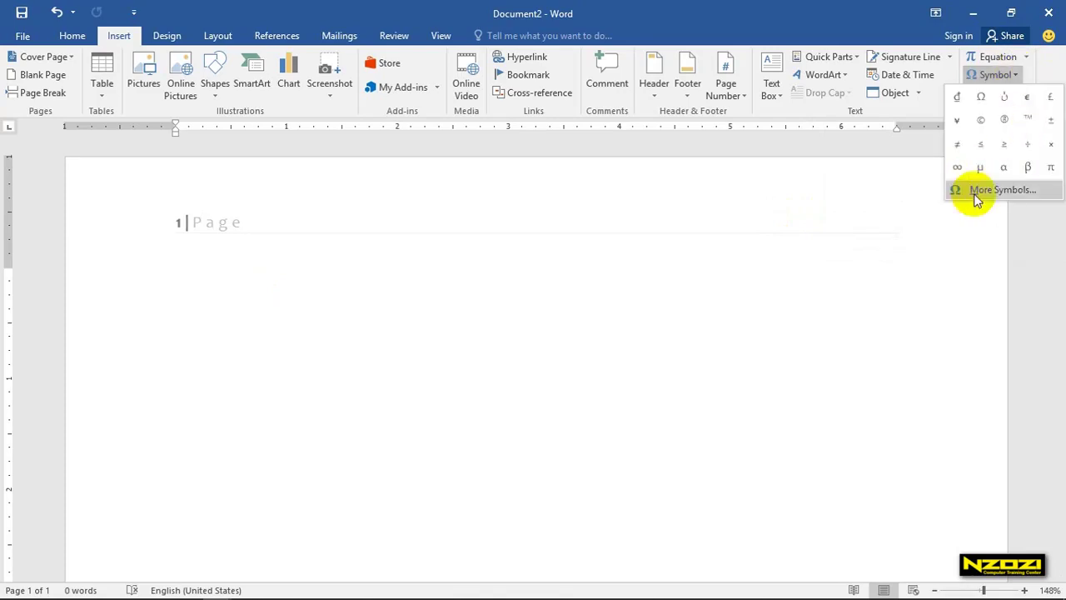
click(957, 96)
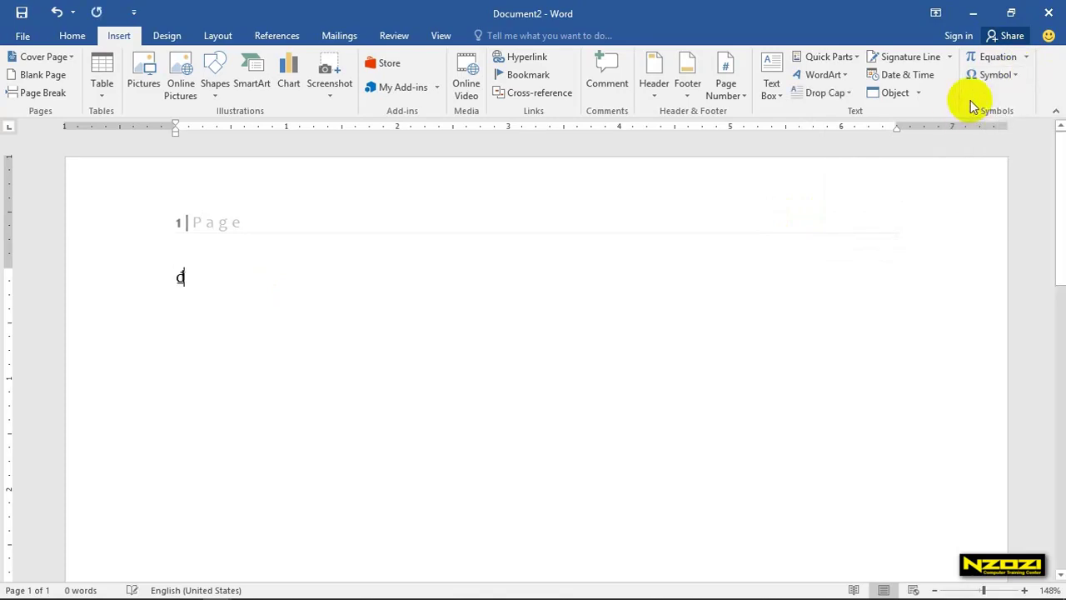
click(1019, 74)
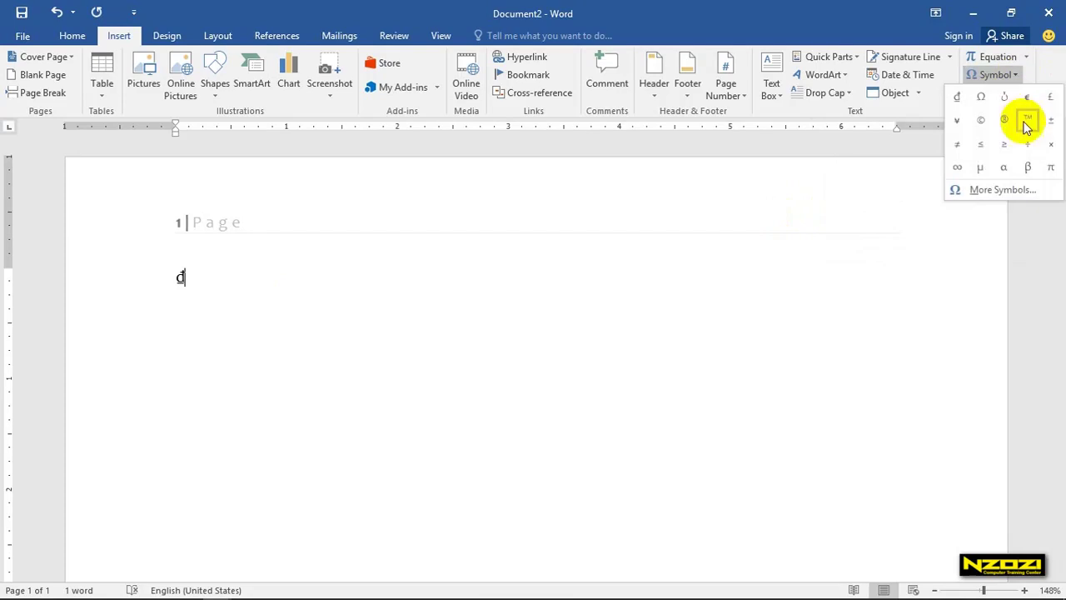
click(1025, 143)
In the full Symbol dialog, browse characters and set the font to (normal text).
click(1007, 75)
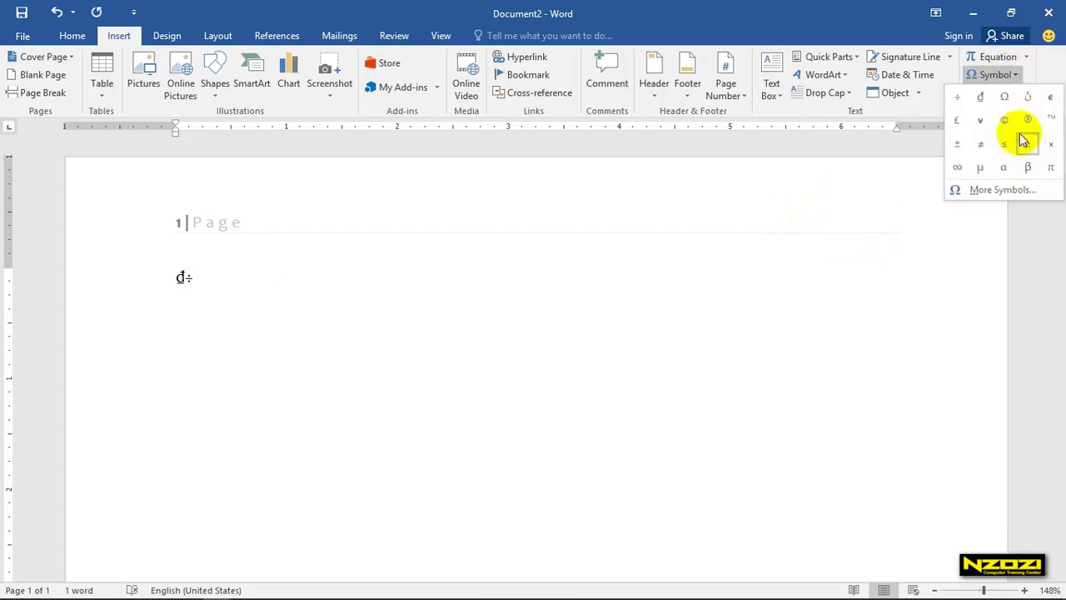
click(987, 190)
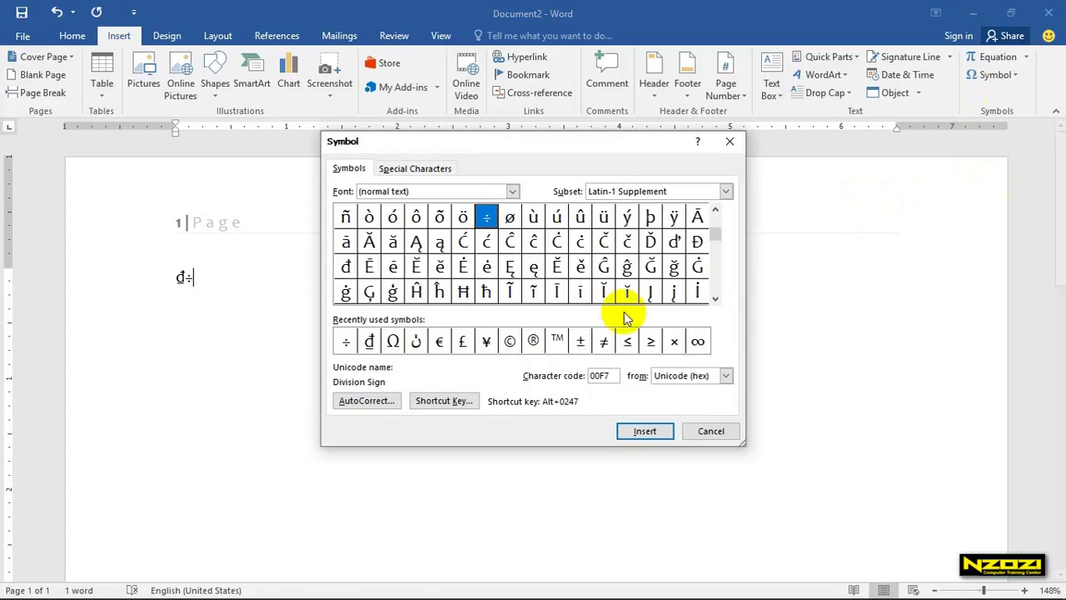
click(512, 268)
click(558, 266)
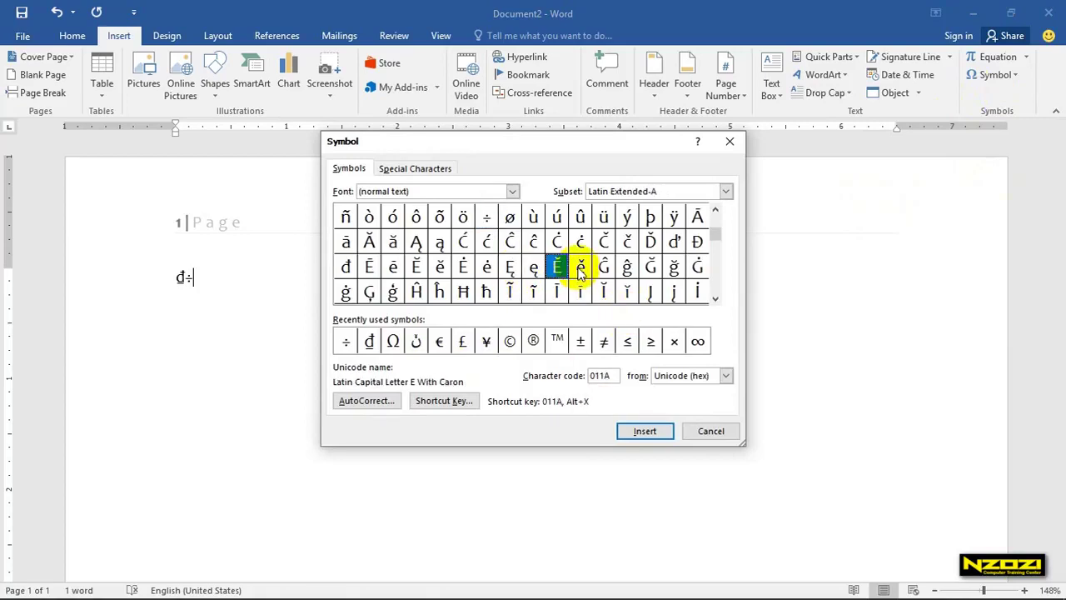
click(513, 192)
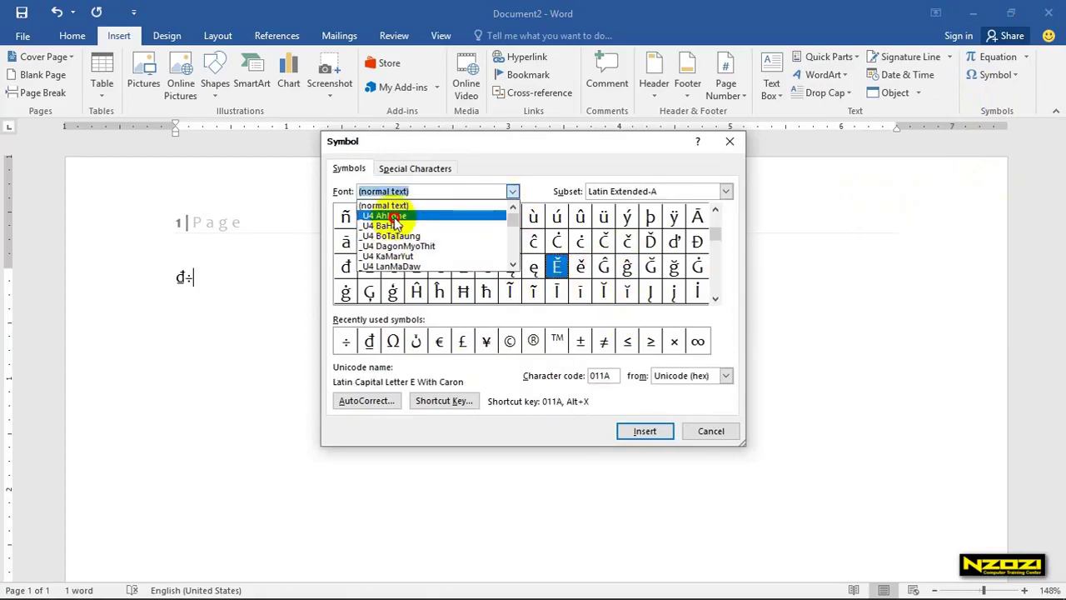
click(366, 215)
click(511, 192)
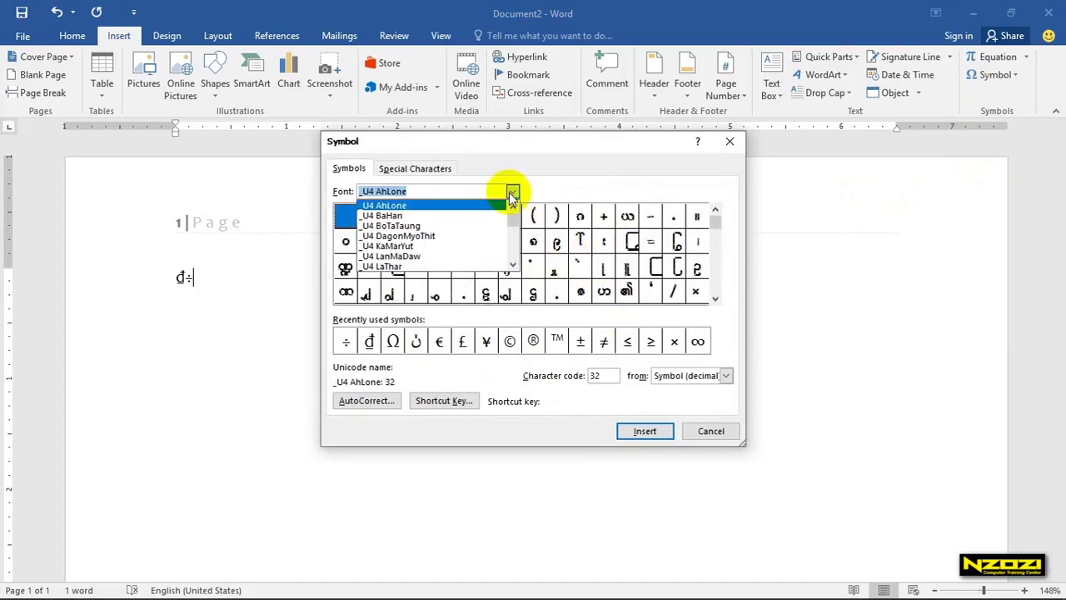
click(430, 215)
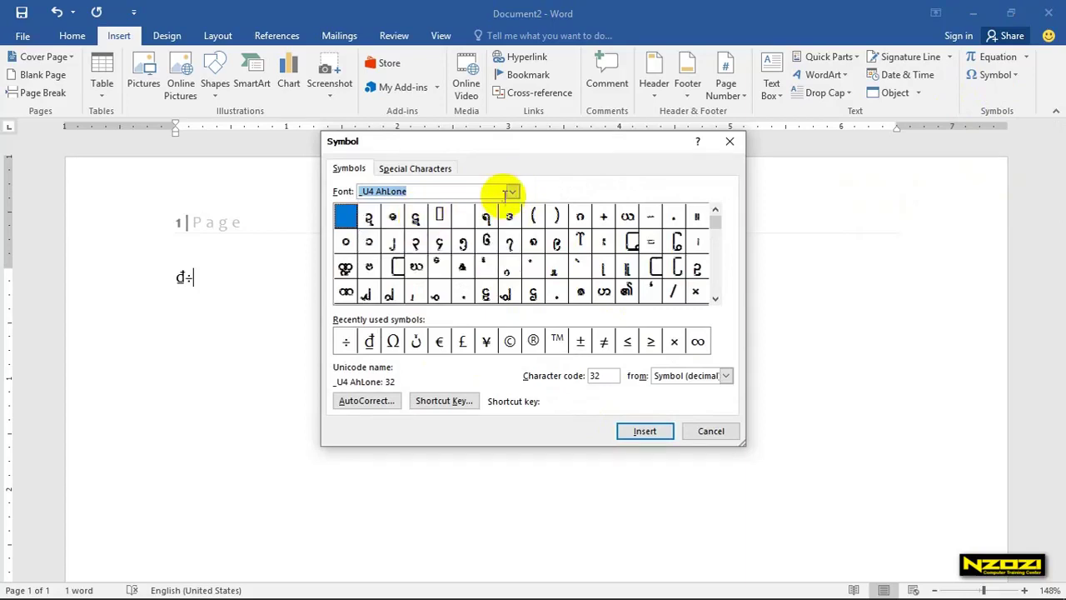
click(503, 193)
click(383, 205)
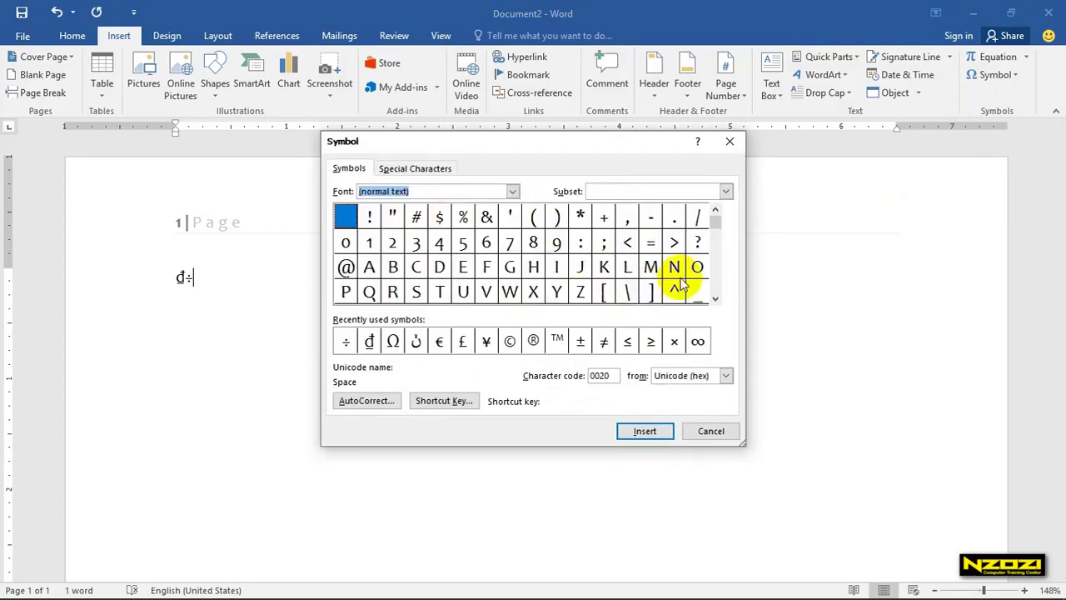
Insert the Ohm sign Ω from Recently used symbols and close the dialog.
drag(715, 220, 717, 293)
click(416, 341)
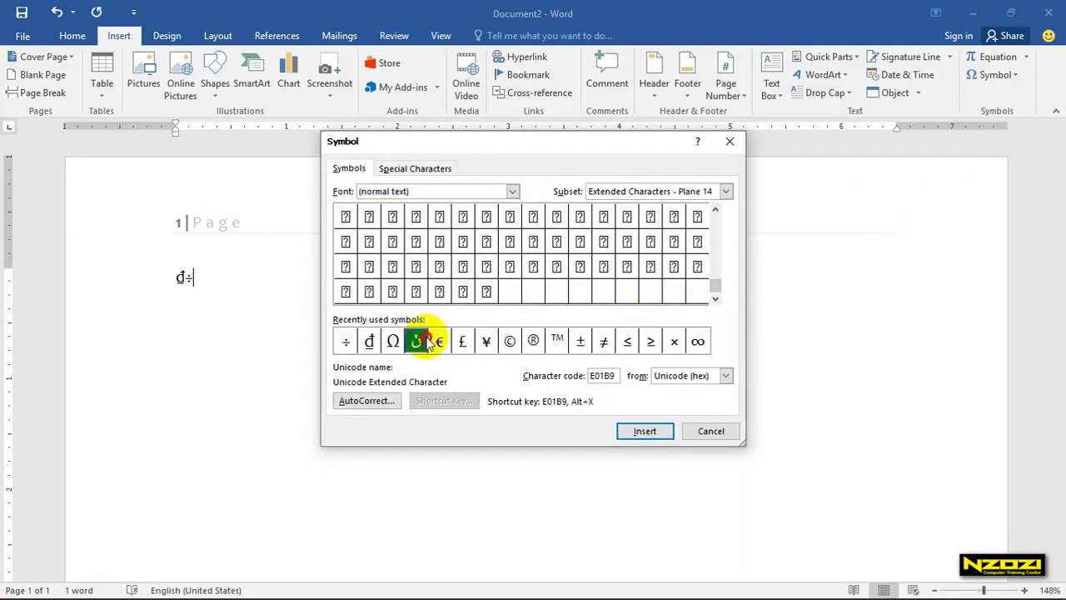
click(392, 341)
click(644, 431)
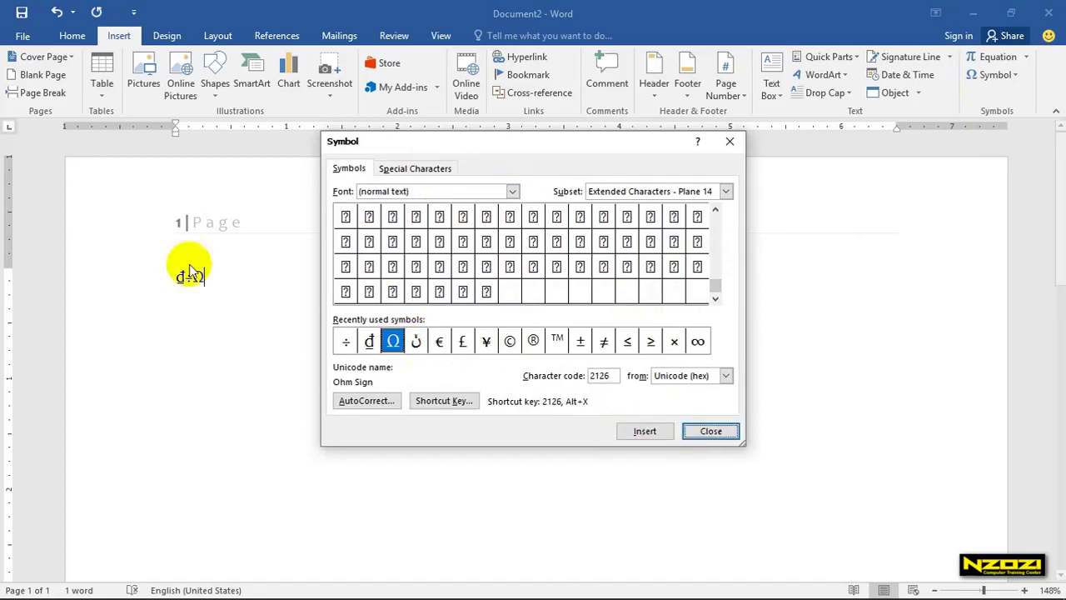
click(728, 146)
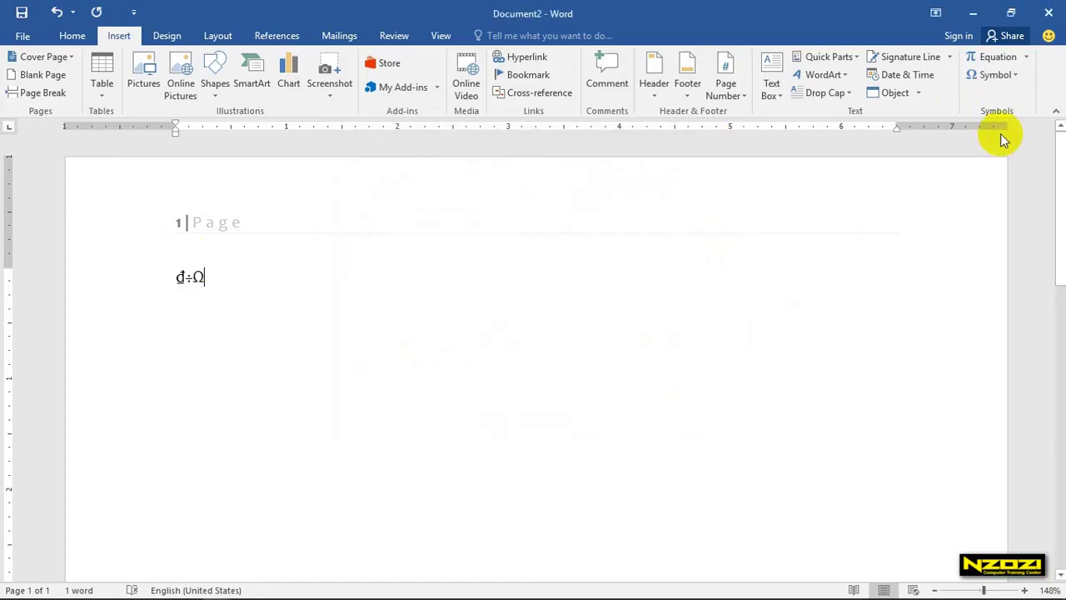
Delete the đ÷Ω symbol line, then insert and remove a blank equation.
click(143, 281)
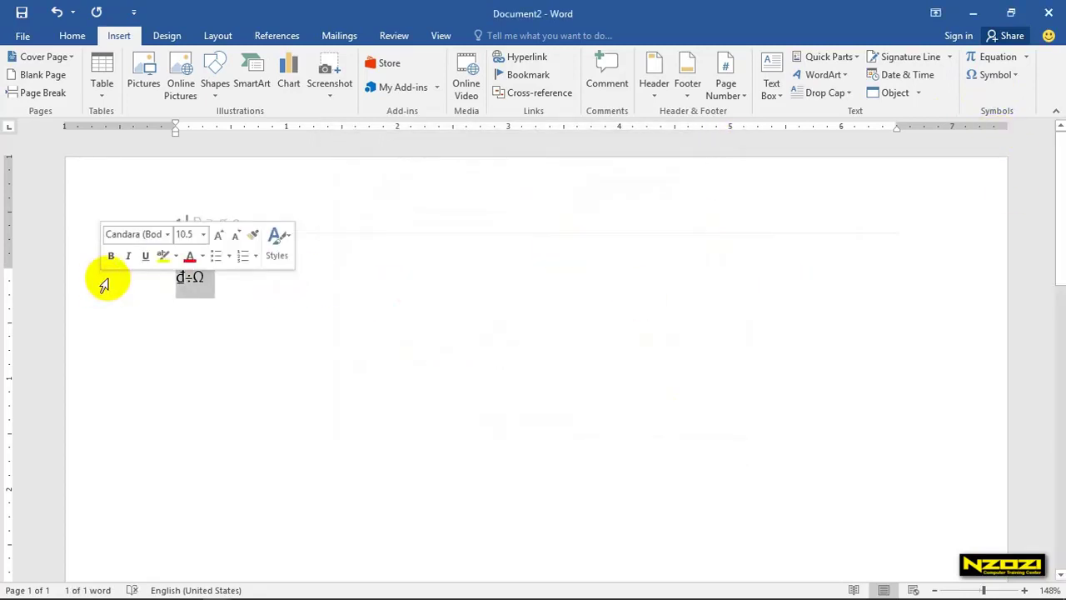
key(Delete)
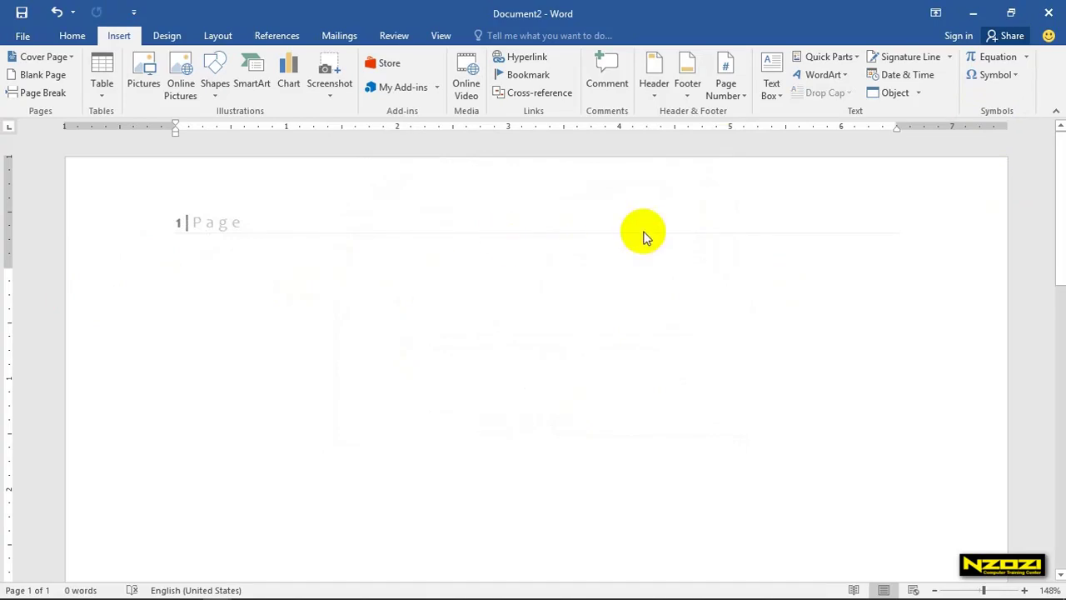
click(993, 59)
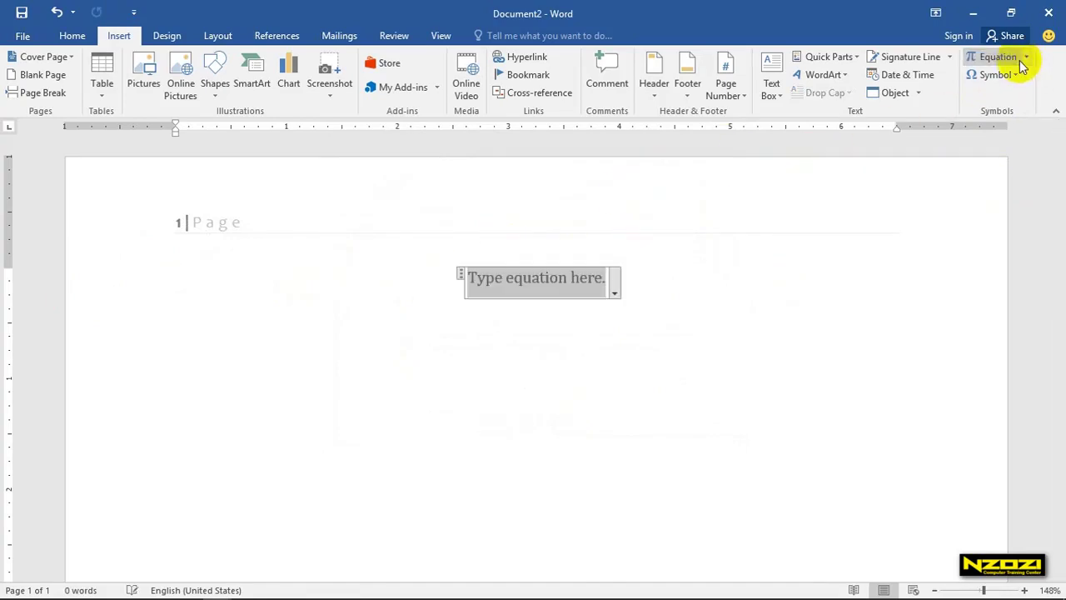
click(545, 283)
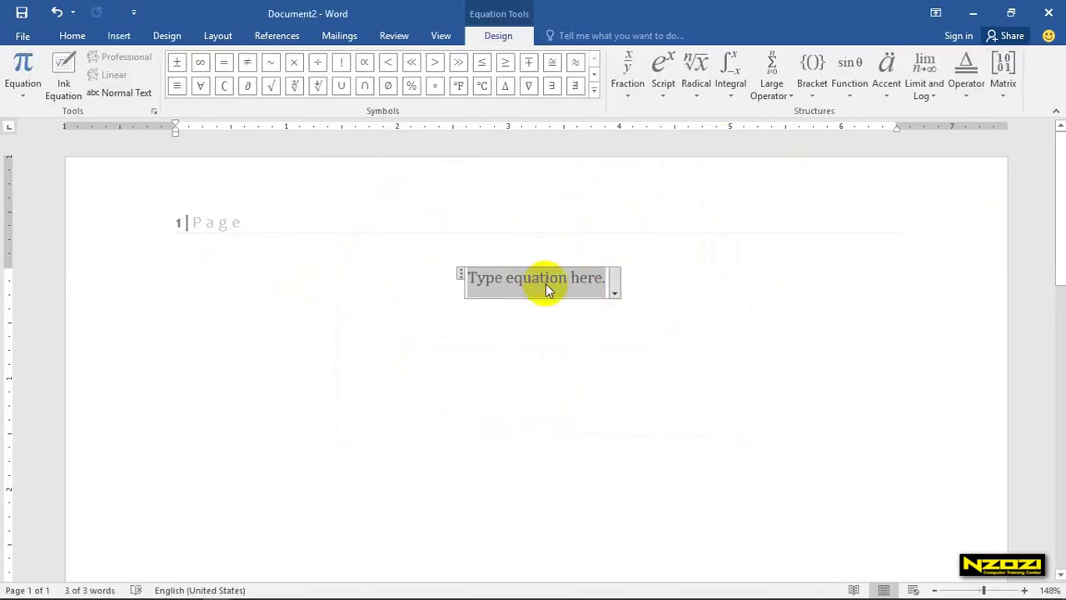
key(Delete)
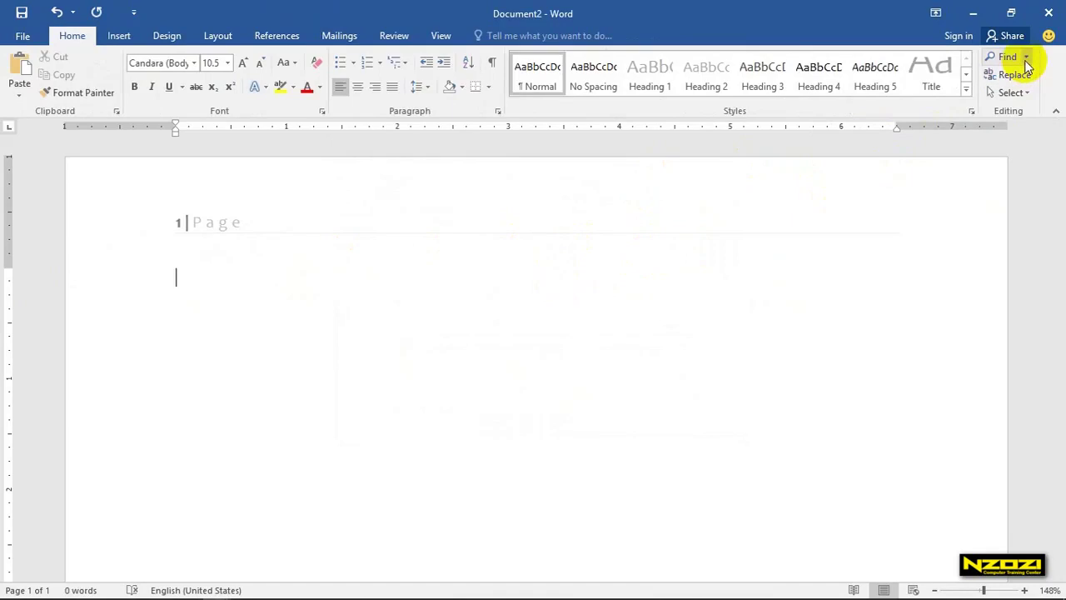
Open the built-in Equation gallery on the Insert tab and browse its designs.
click(123, 40)
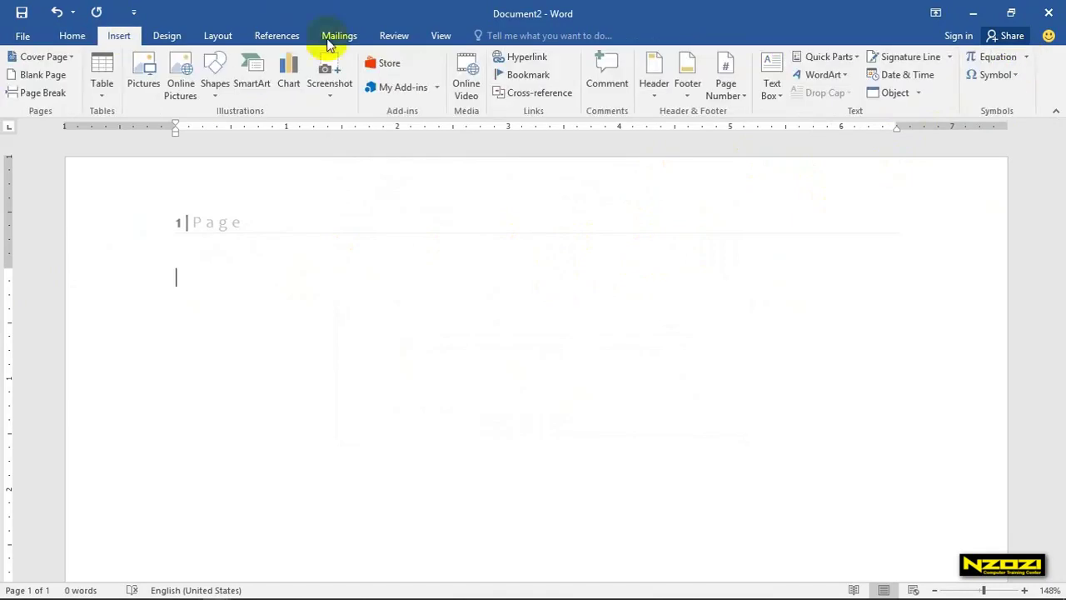
click(1028, 59)
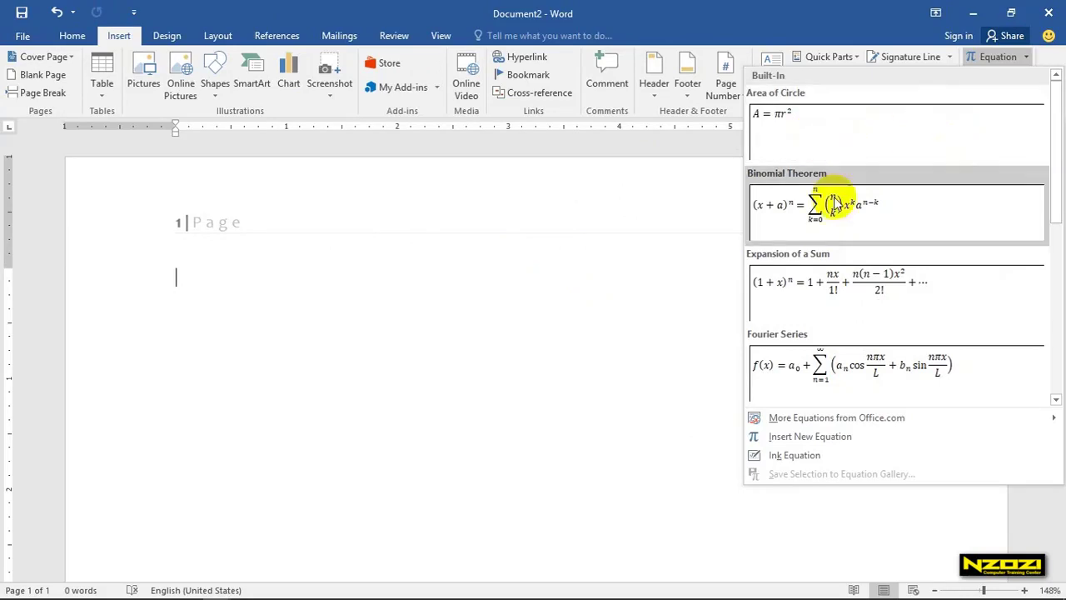
scroll(875, 319, down, 3)
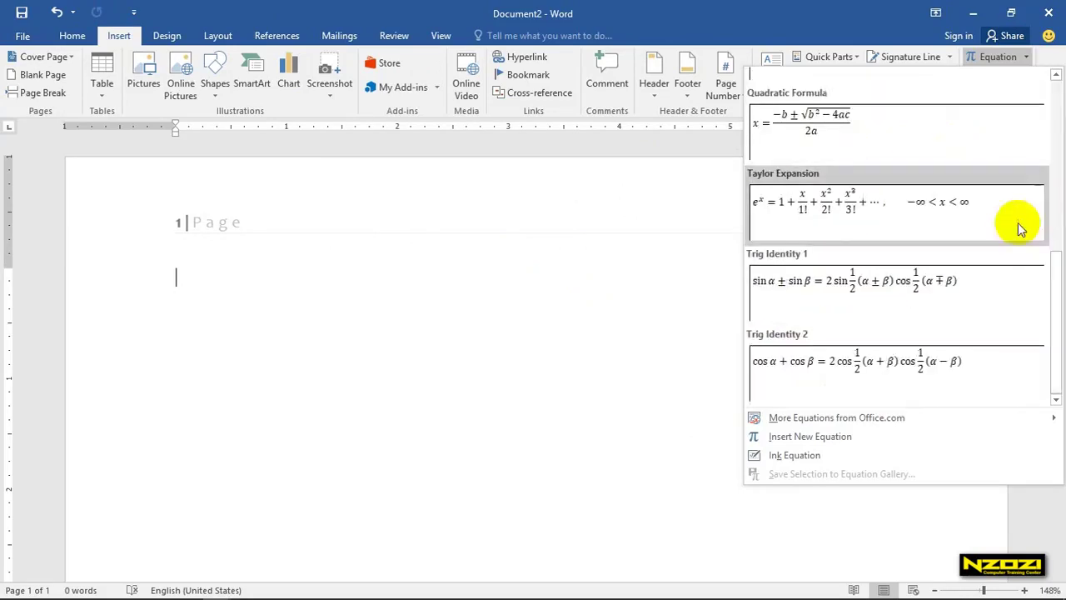
scroll(874, 279, up, 3)
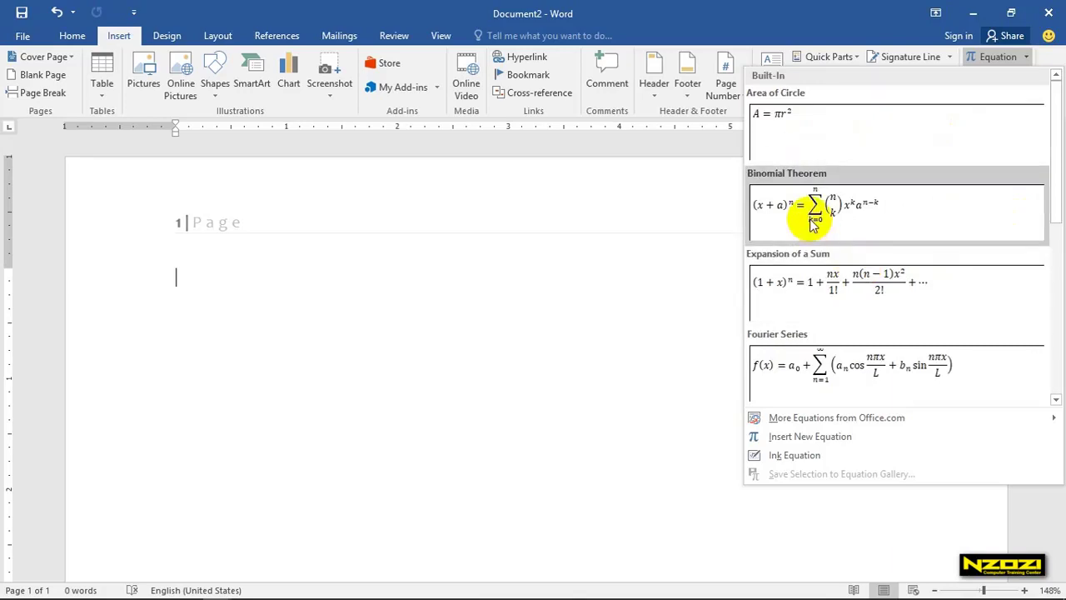
Insert the Expansion of a Sum equation and change (1+x)ⁿ to (5+x)².
click(832, 290)
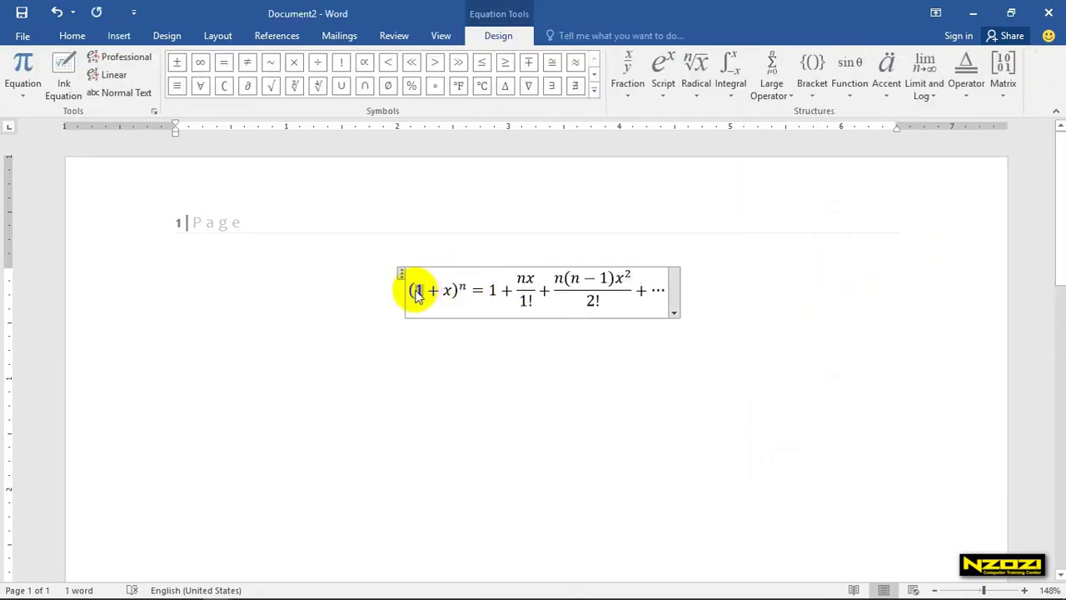
double_click(418, 292)
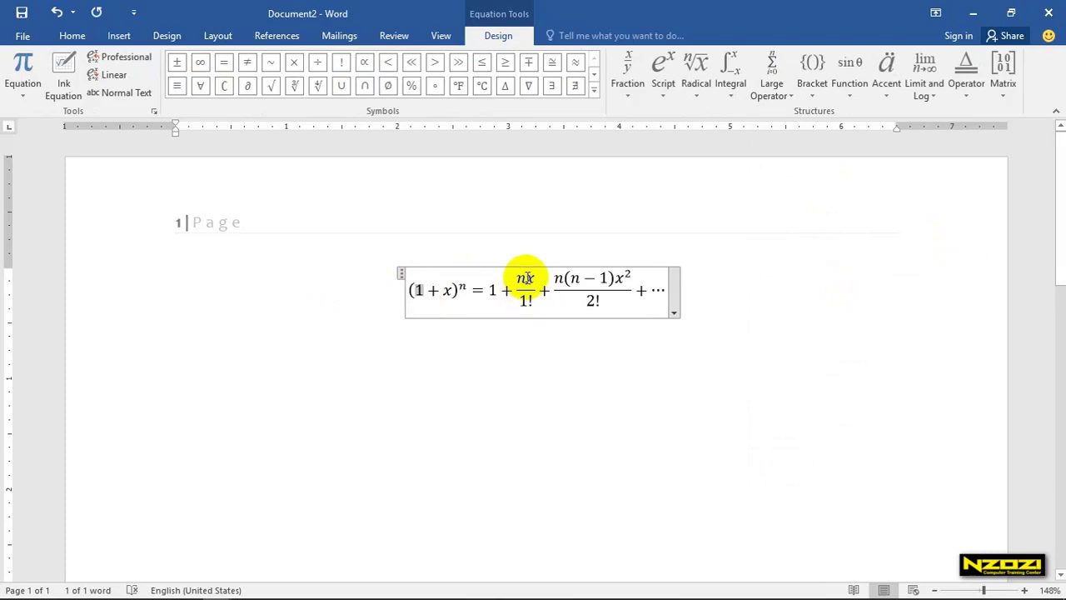
text(5)
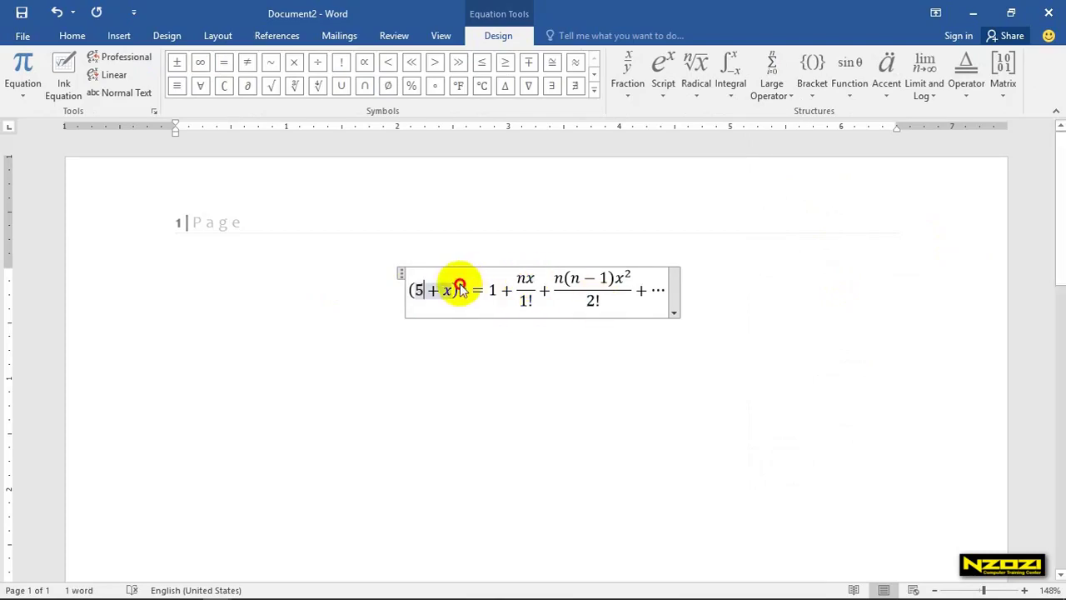
double_click(460, 287)
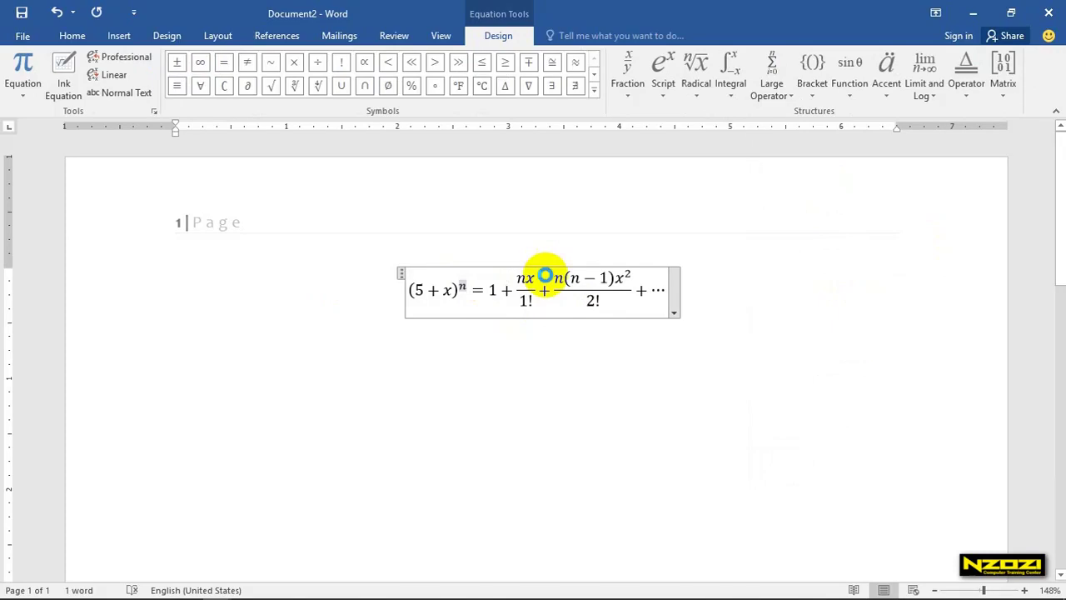
text(1)
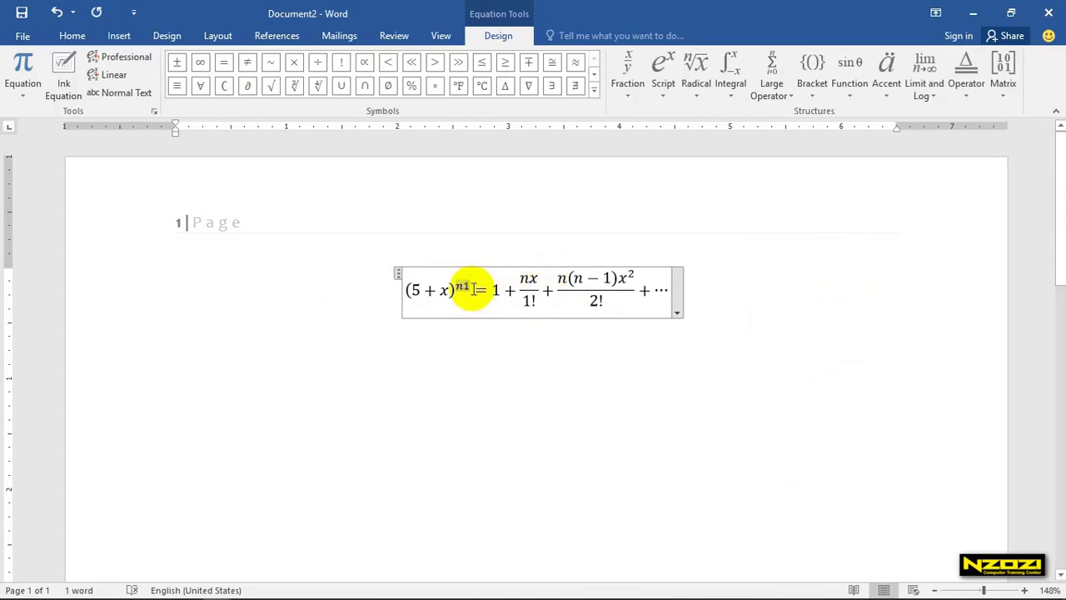
key(Delete)
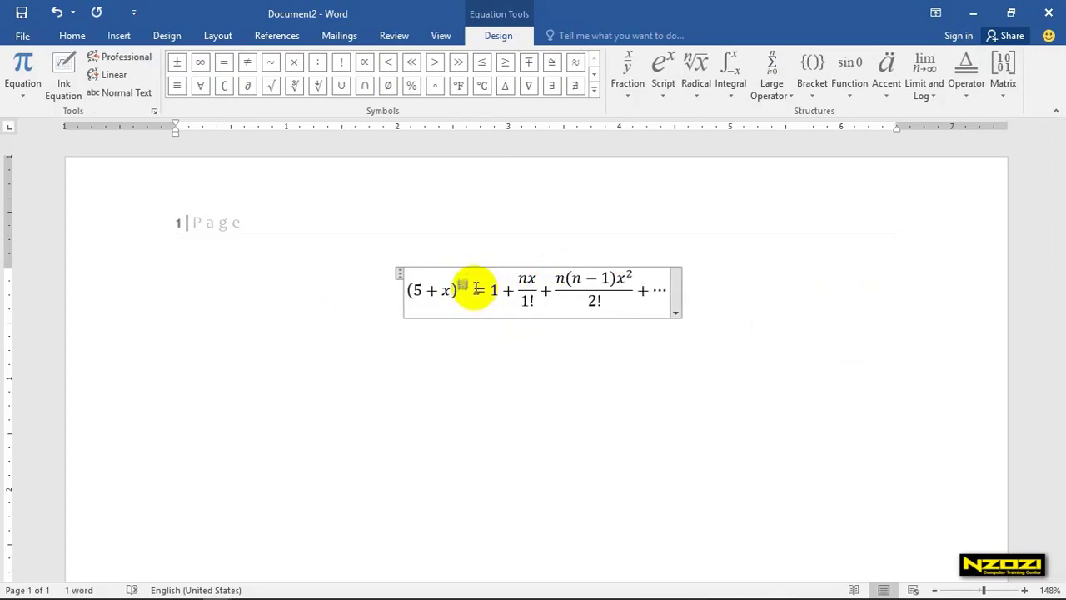
text(2)
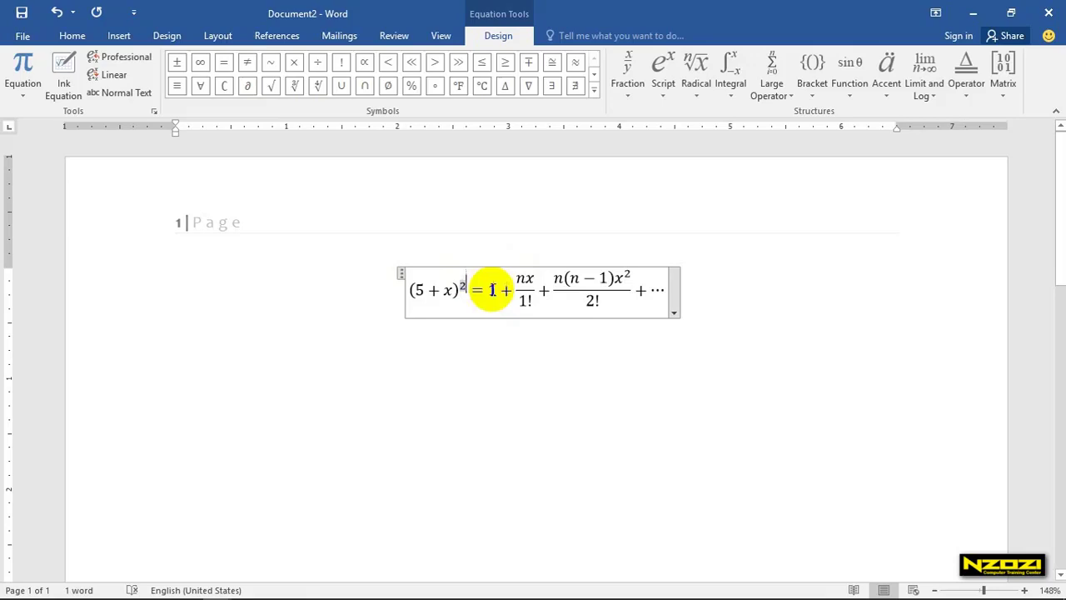
Change the right side so it begins 7 + 5x/1!
click(484, 290)
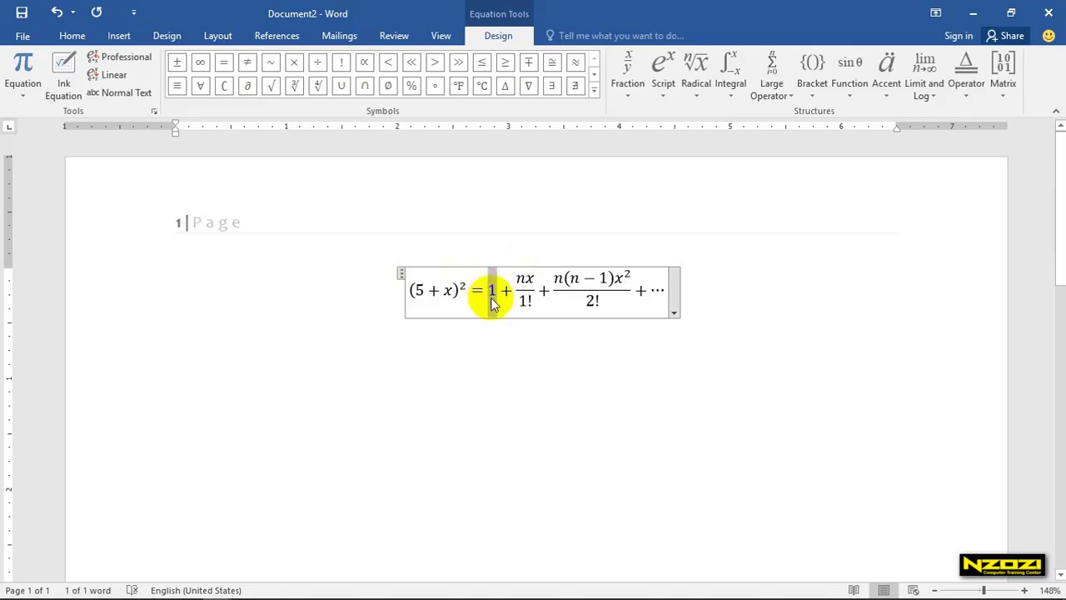
text(7)
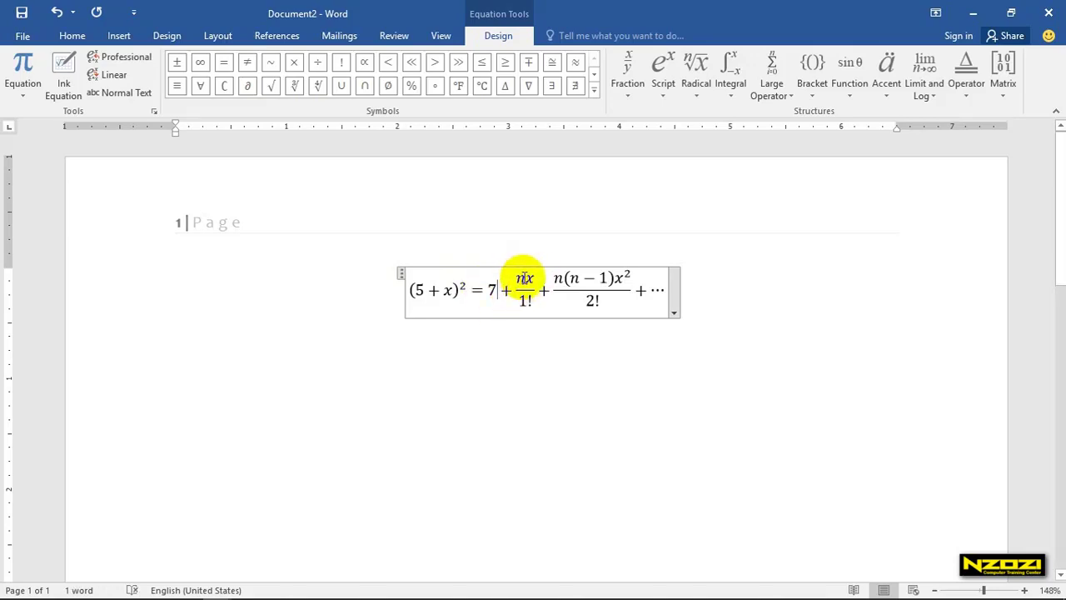
double_click(524, 278)
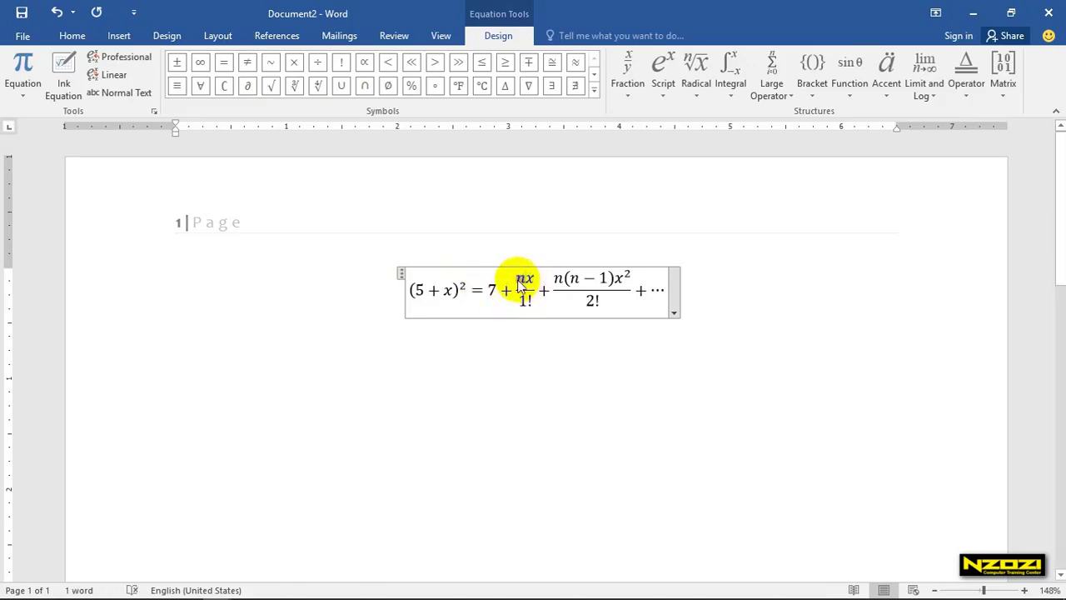
text(5)
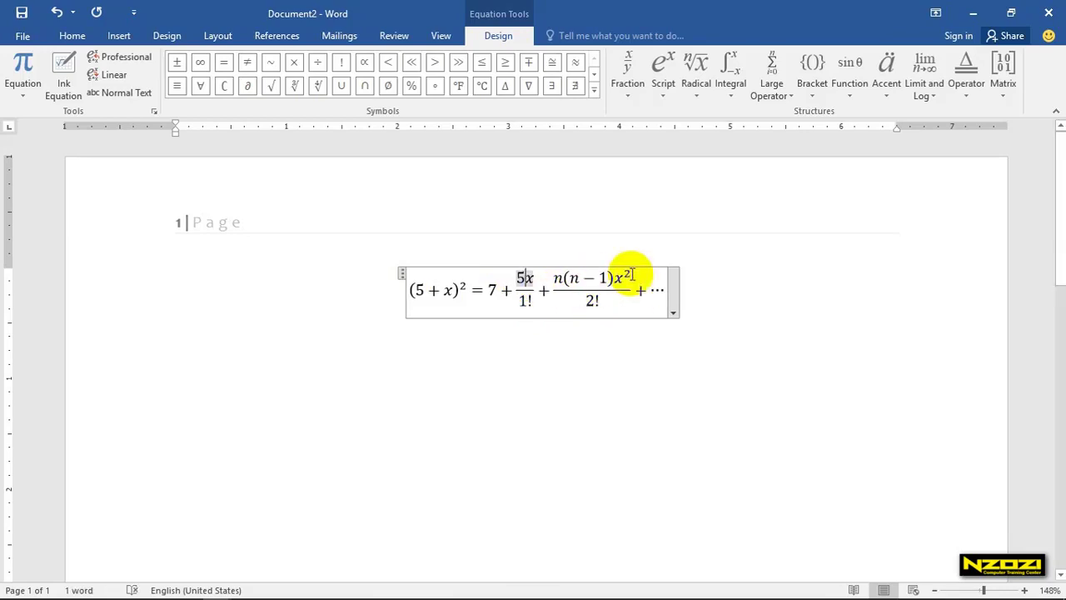
click(674, 300)
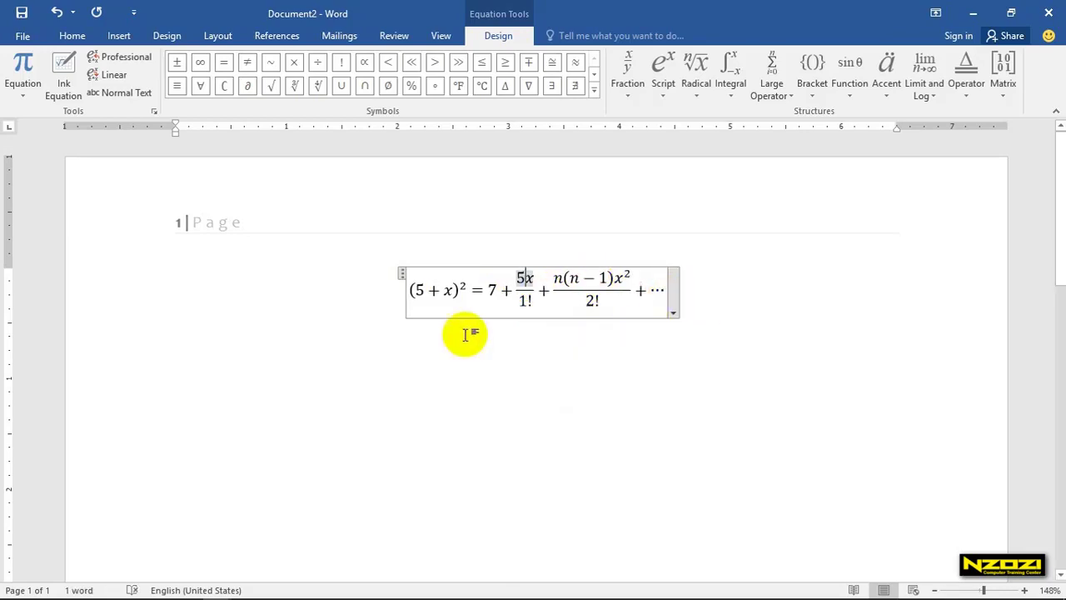
Undo the binomial equation edits and its insertion with Ctrl+Z, returning to the Insert tab.
key(ctrl+z)
key(ctrl+z)
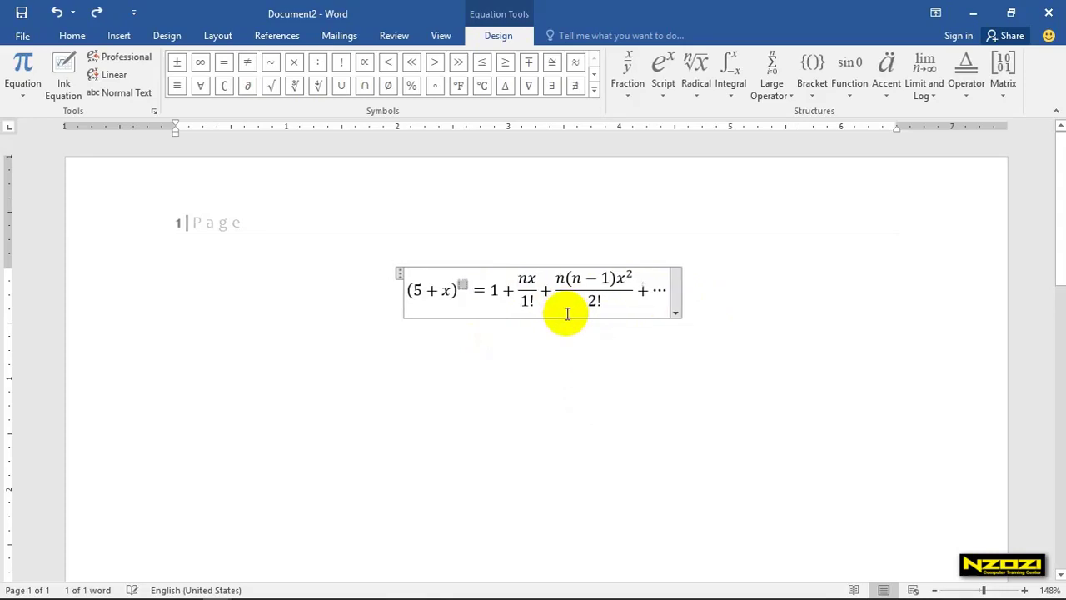
key(ctrl+z)
key(ctrl+z)
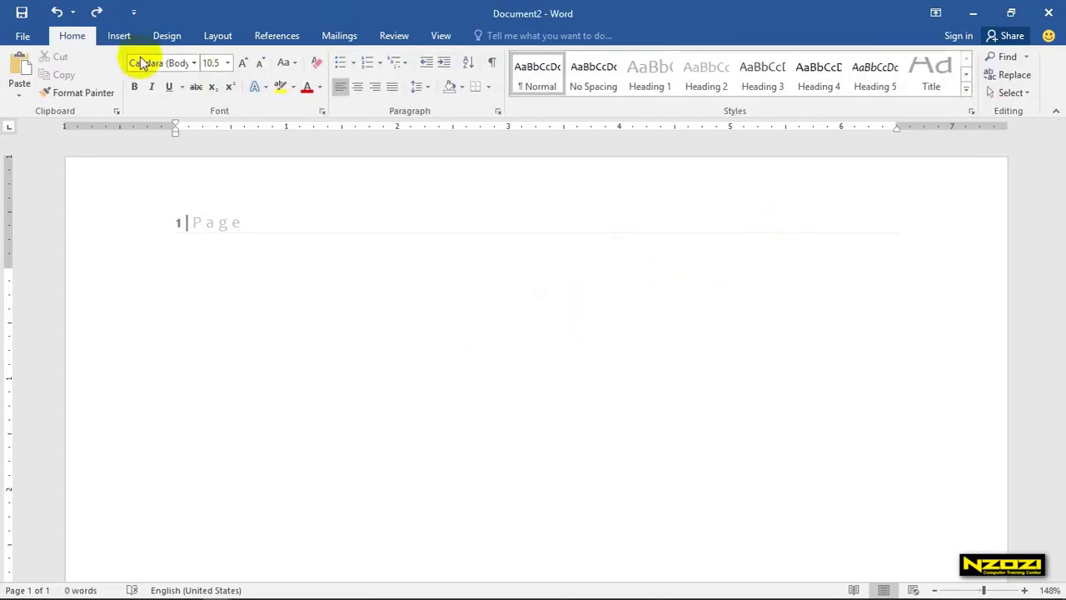
click(118, 35)
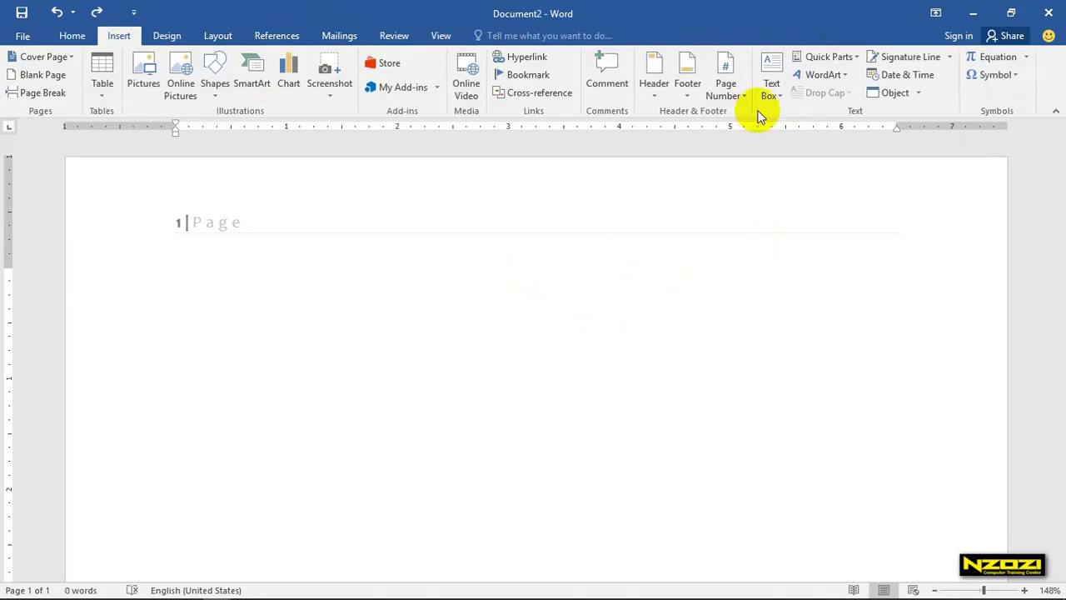